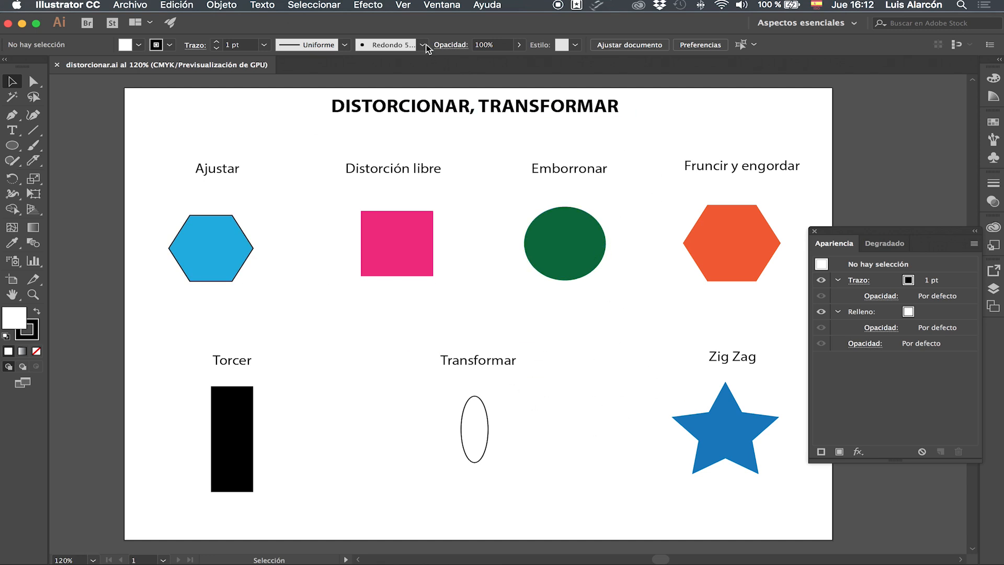
{"action": "left_click", "coordinate": [370, 3]}
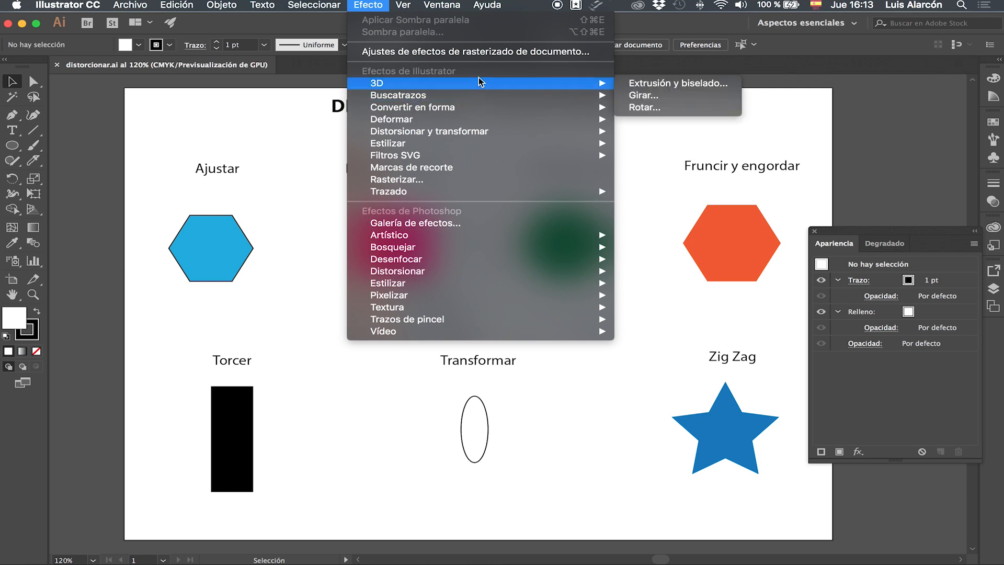
{"action": "mouse_move", "coordinate": [486, 129]}
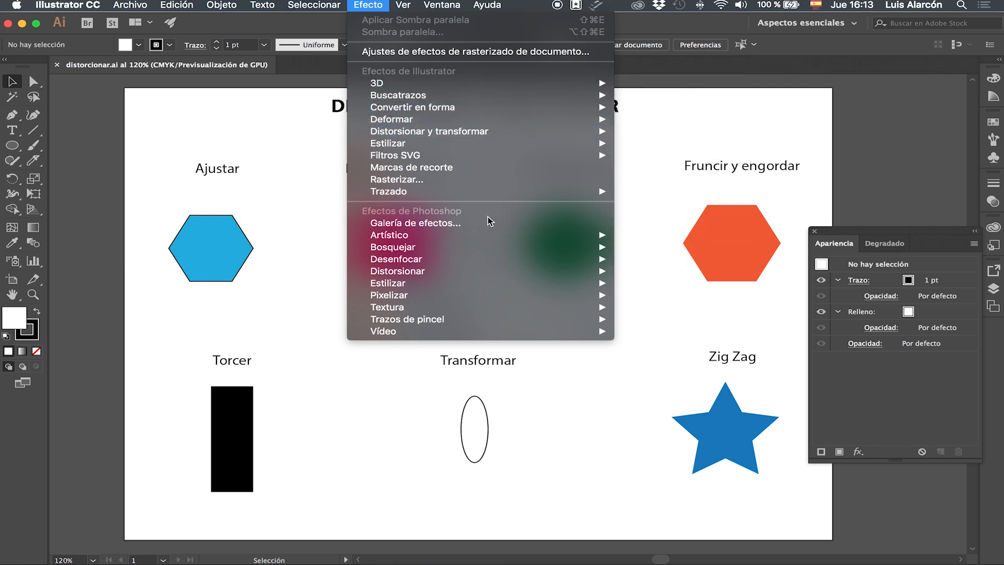
{"action": "mouse_move", "coordinate": [526, 252]}
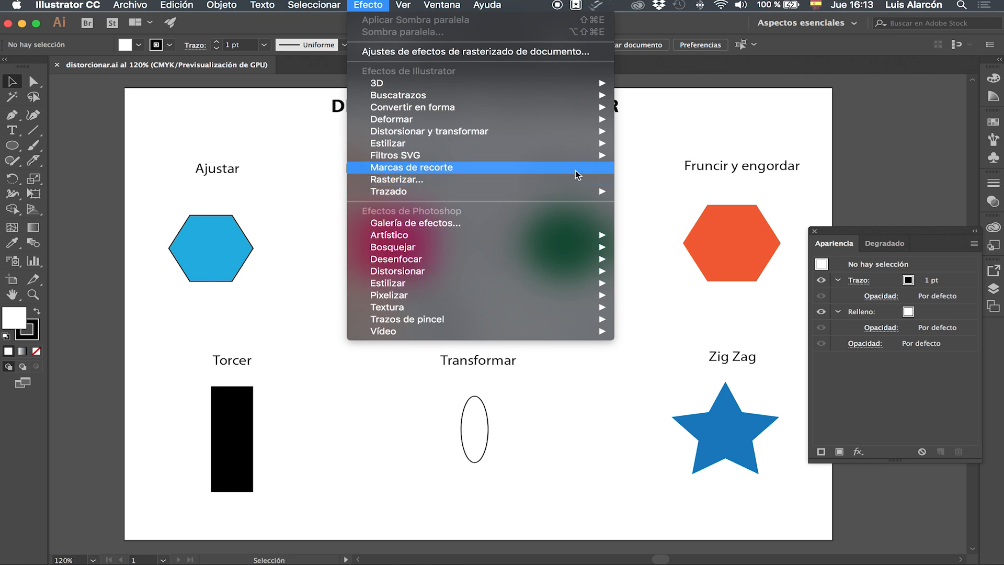
{"action": "mouse_move", "coordinate": [421, 131]}
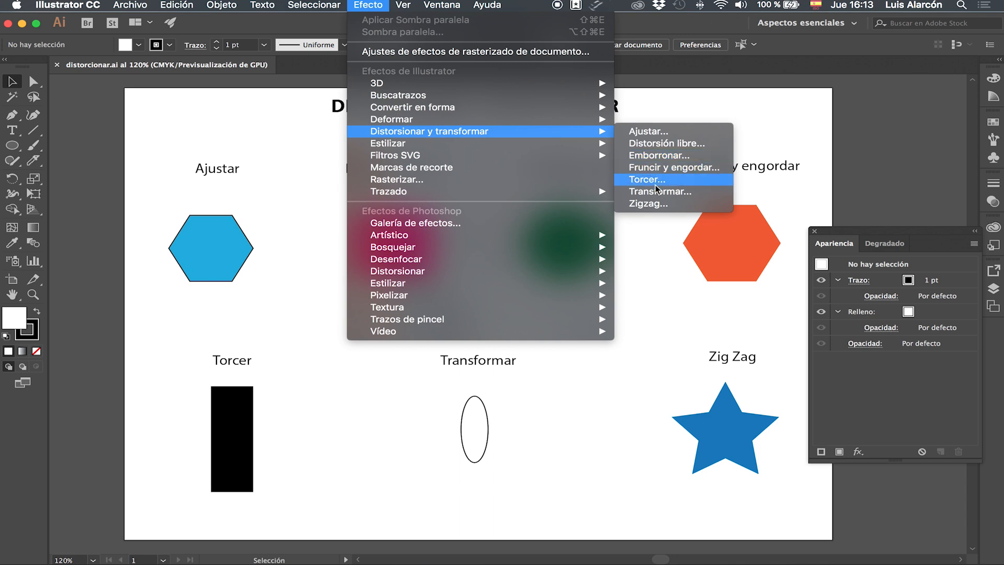
{"action": "left_click", "coordinate": [683, 102]}
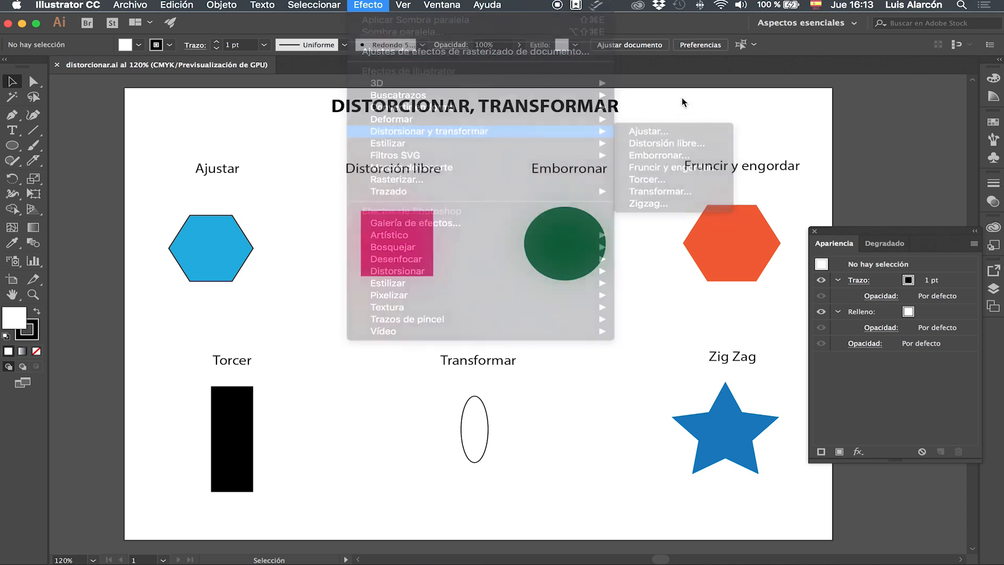
Step: Shift the floating Apariencia panel slightly and nudge the blue hexagon up beneath the Ajustar heading, leaving it deselected
{"action": "left_click_drag", "start_coordinate": [907, 234], "coordinate": [892, 200]}
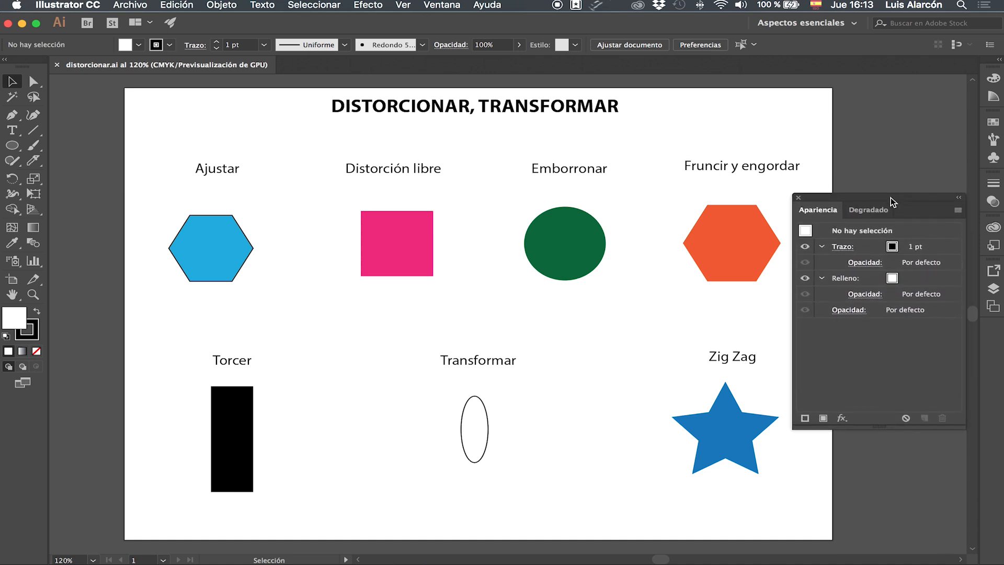
{"action": "left_click_drag", "start_coordinate": [214, 243], "coordinate": [220, 238]}
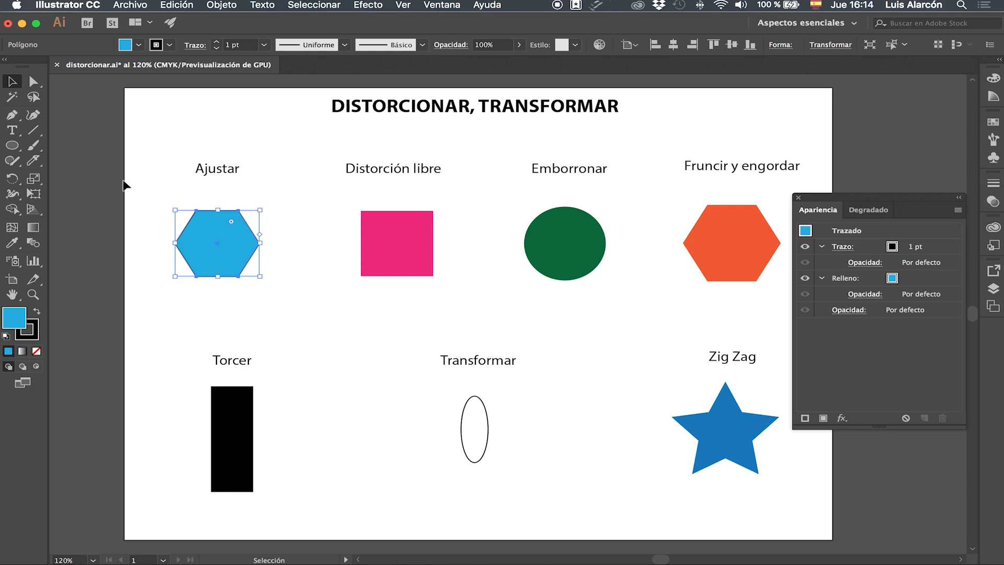
{"action": "left_click_drag", "start_coordinate": [140, 187], "coordinate": [271, 299]}
{"action": "left_click", "coordinate": [272, 302]}
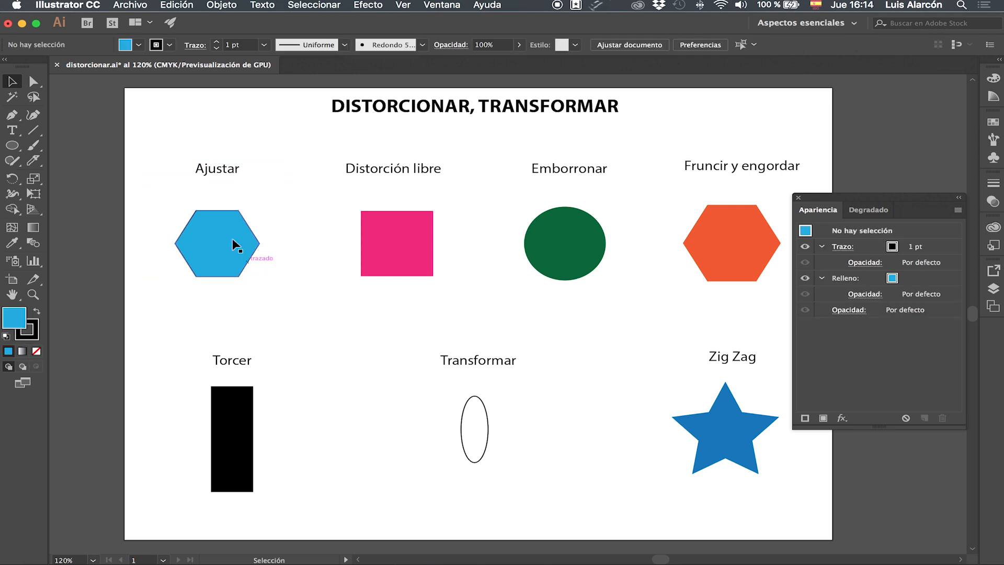
Step: Start the Ajustar distort effect on the blue hexagon with preview on, Horizontal at 10% and Vertical at 26%
{"action": "left_click", "coordinate": [249, 266]}
{"action": "left_click", "coordinate": [371, 6]}
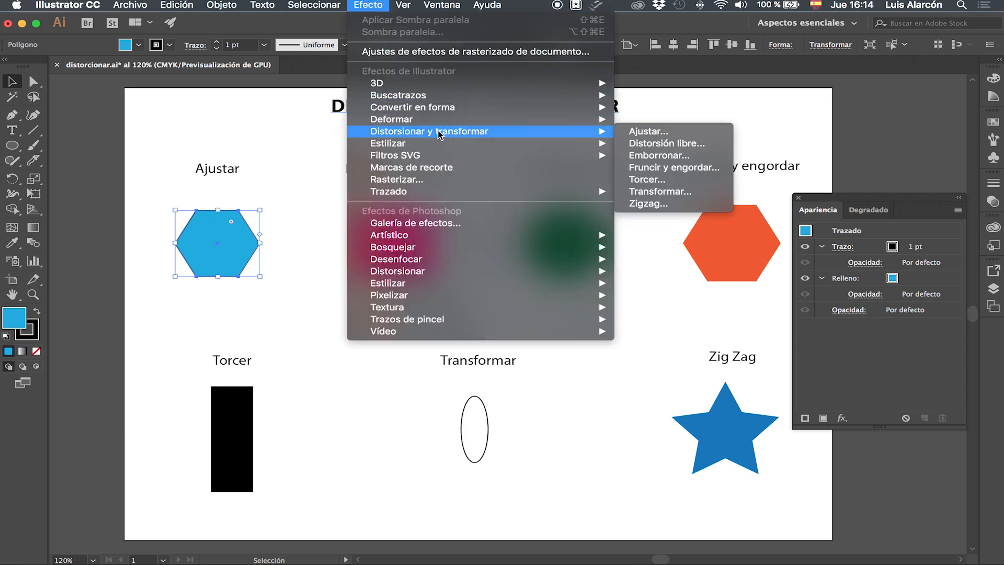
{"action": "left_click", "coordinate": [662, 136]}
{"action": "left_click_drag", "start_coordinate": [604, 169], "coordinate": [609, 176]}
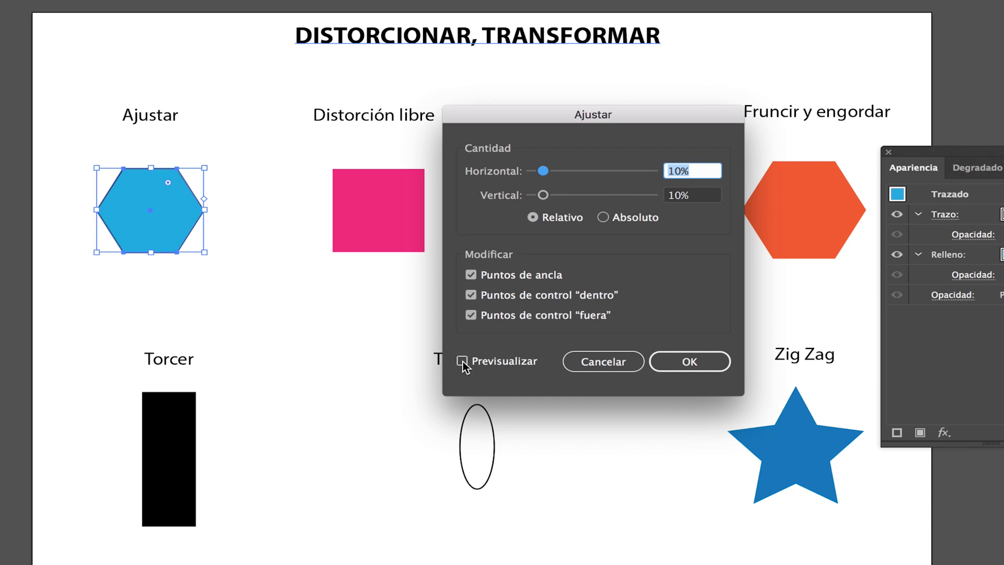
{"action": "left_click", "coordinate": [462, 361]}
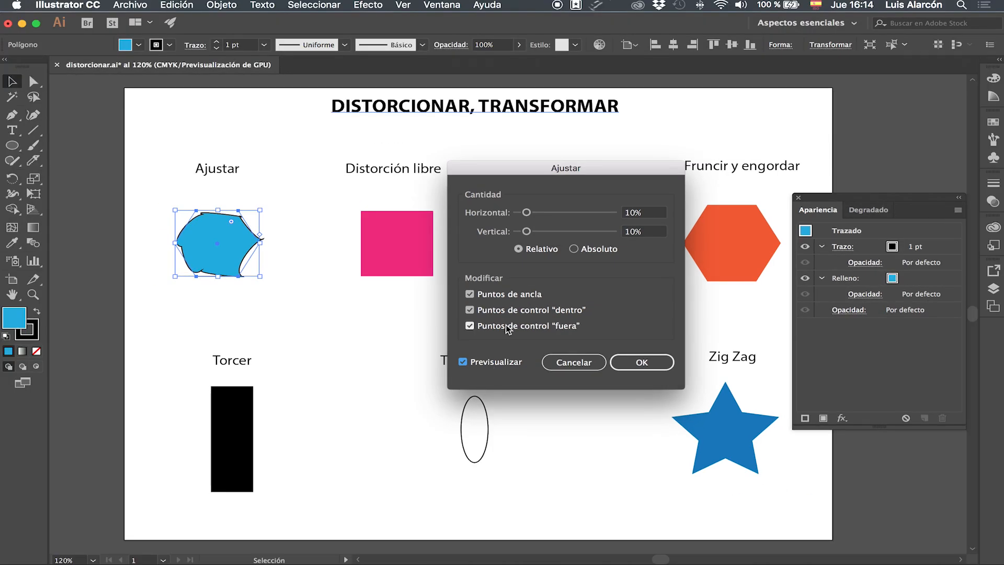
{"action": "left_click_drag", "start_coordinate": [534, 168], "coordinate": [401, 149]}
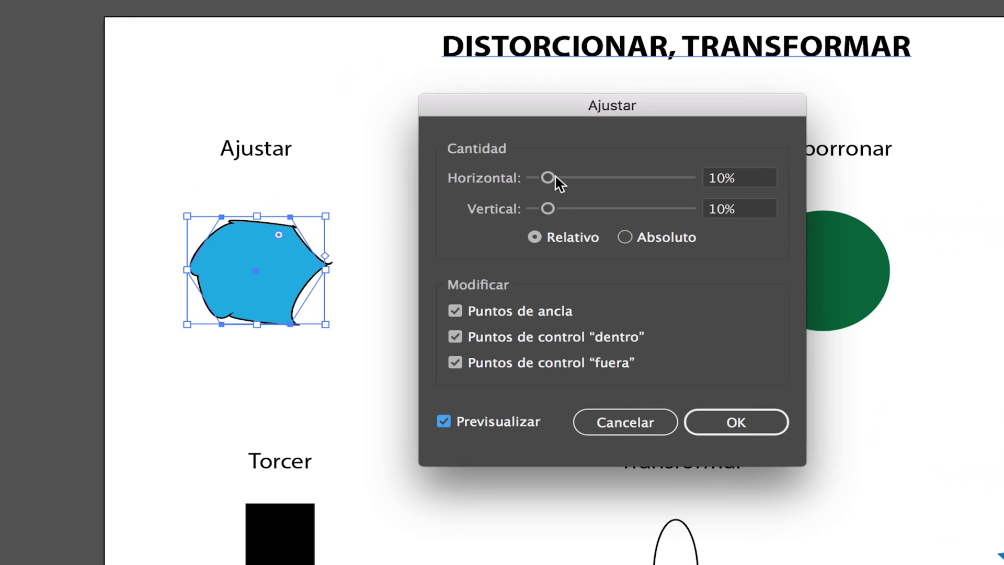
{"action": "mouse_move", "coordinate": [549, 177]}
{"action": "left_mouse_down"}
{"action": "mouse_move", "coordinate": [576, 172]}
{"action": "mouse_move", "coordinate": [558, 176]}
{"action": "left_mouse_up"}
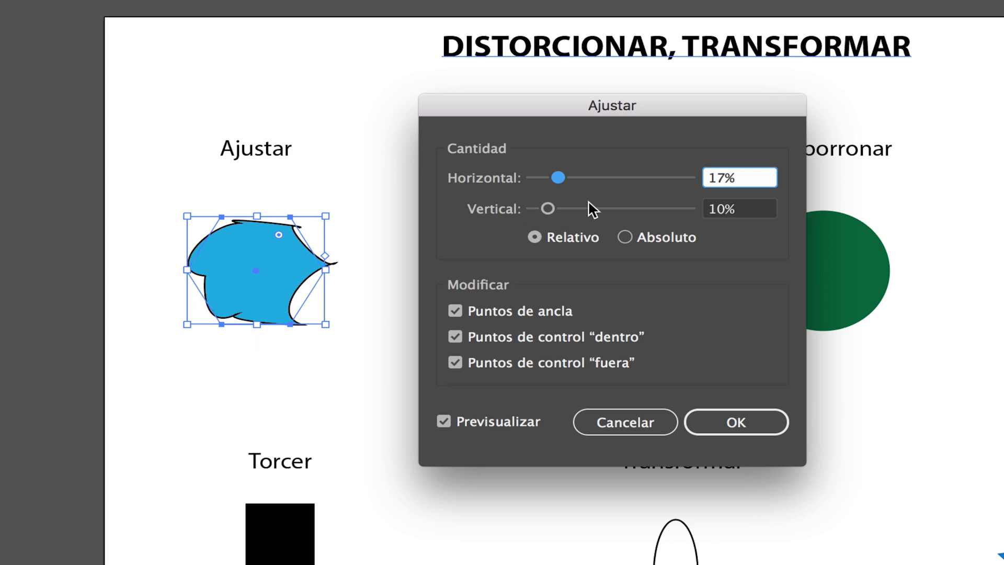
{"action": "mouse_move", "coordinate": [557, 177]}
{"action": "left_mouse_down"}
{"action": "mouse_move", "coordinate": [530, 173]}
{"action": "mouse_move", "coordinate": [568, 173]}
{"action": "mouse_move", "coordinate": [554, 178]}
{"action": "mouse_move", "coordinate": [592, 206]}
{"action": "mouse_move", "coordinate": [630, 211]}
{"action": "mouse_move", "coordinate": [573, 208]}
{"action": "mouse_move", "coordinate": [548, 177]}
{"action": "left_mouse_up"}
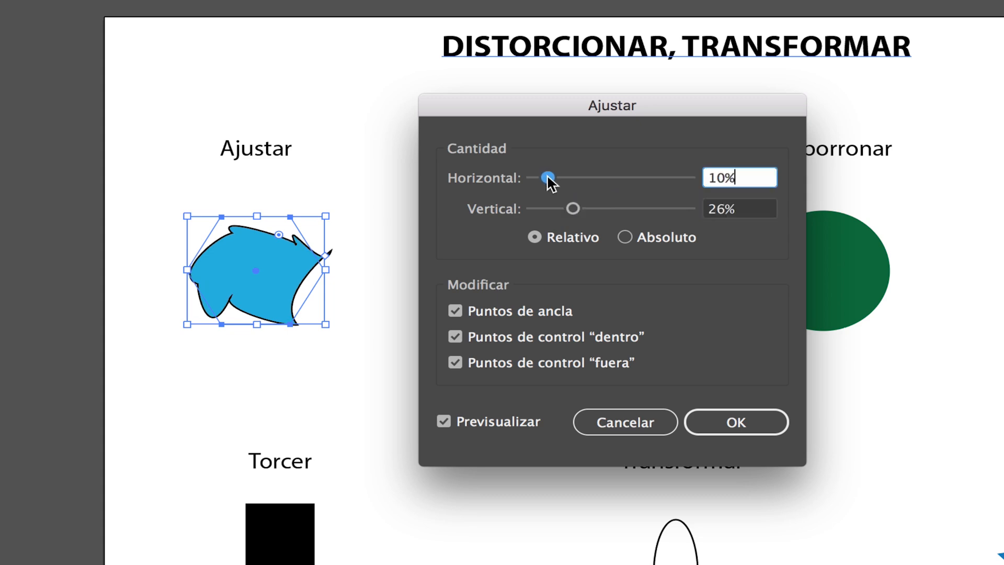
Step: Try the Ajustar effect modifying only the outer control points, only the inner ones, and only the anchor points
{"action": "left_click", "coordinate": [455, 311]}
{"action": "left_click", "coordinate": [457, 337]}
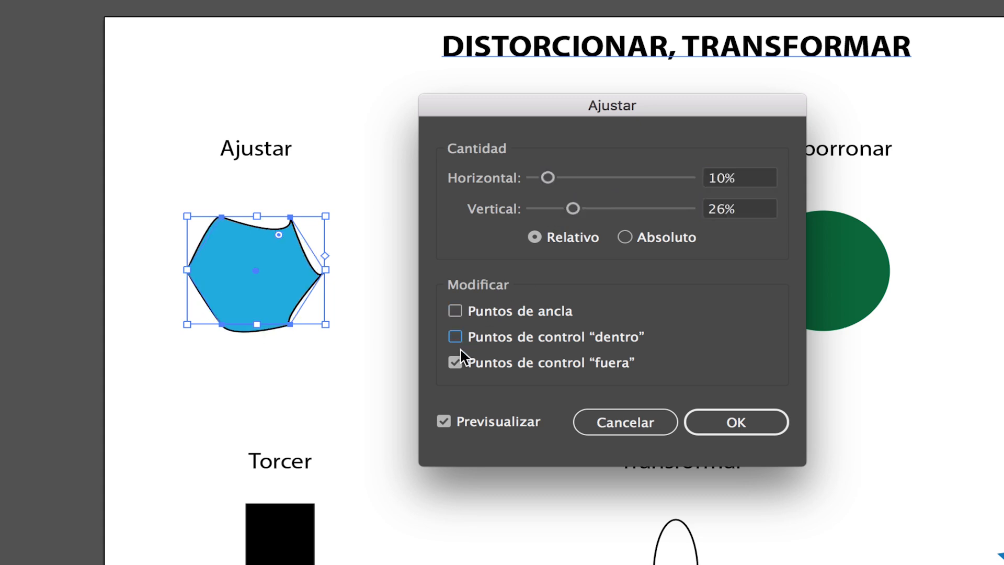
{"action": "left_click", "coordinate": [460, 363]}
{"action": "left_click", "coordinate": [481, 314]}
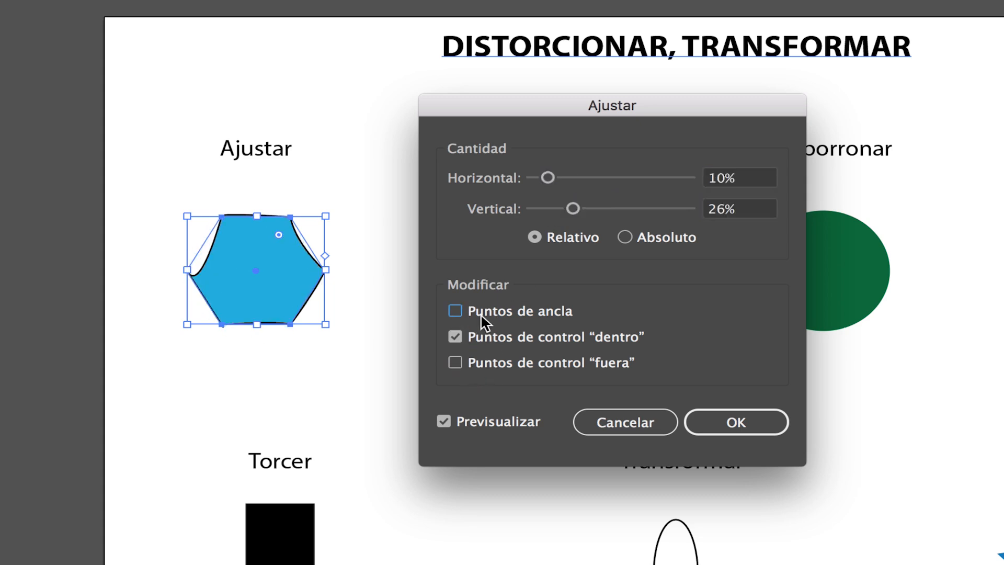
{"action": "left_click", "coordinate": [462, 310]}
{"action": "left_click", "coordinate": [457, 339]}
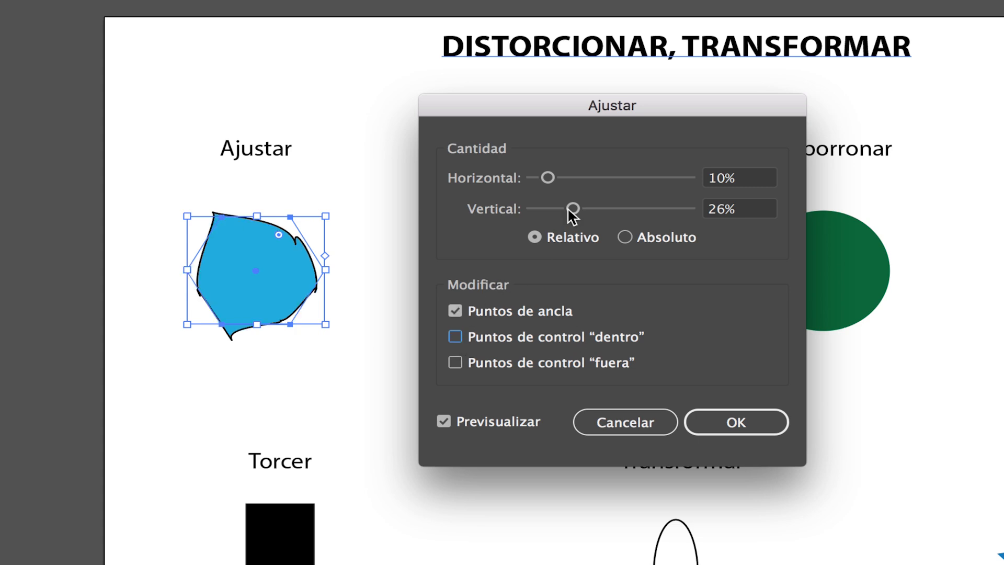
Step: Set Horizontal to 0%, try the point types one at a time again, and re-enable all three
{"action": "mouse_move", "coordinate": [548, 177]}
{"action": "left_mouse_down"}
{"action": "mouse_move", "coordinate": [574, 175]}
{"action": "mouse_move", "coordinate": [530, 178]}
{"action": "left_mouse_up"}
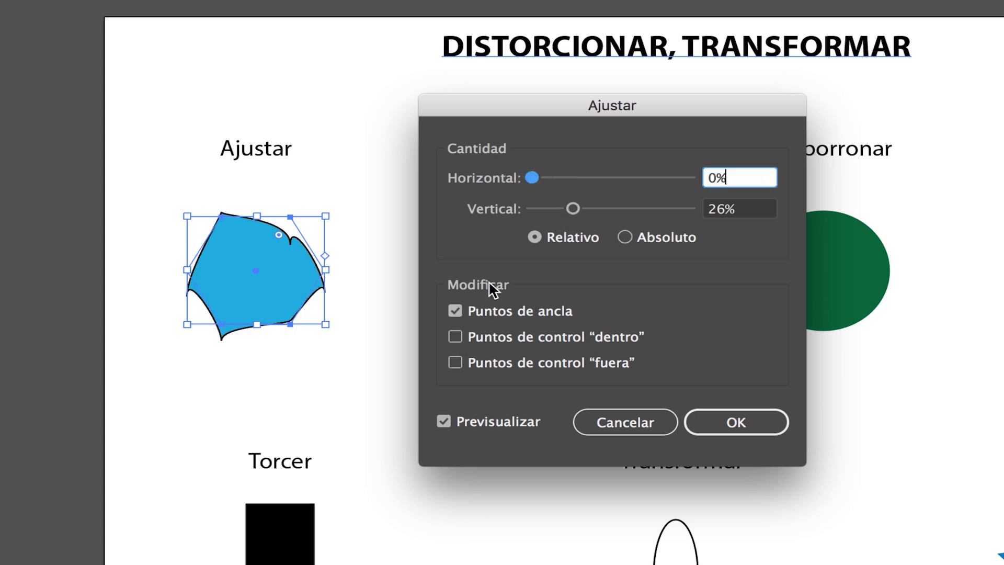
{"action": "left_click", "coordinate": [456, 335]}
{"action": "left_click", "coordinate": [455, 312]}
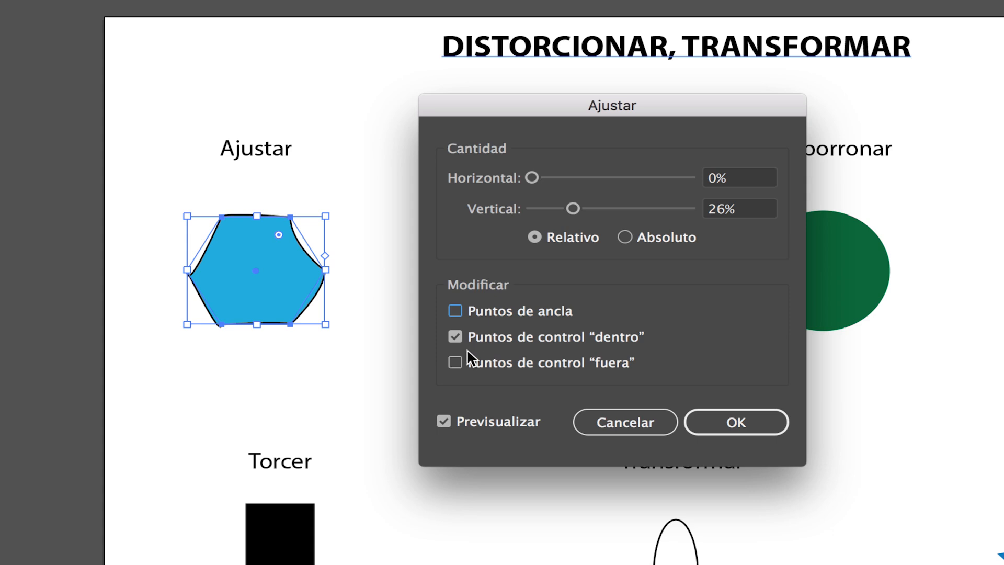
{"action": "left_click", "coordinate": [456, 336]}
{"action": "left_click", "coordinate": [456, 361]}
{"action": "left_click", "coordinate": [456, 363]}
{"action": "left_click", "coordinate": [456, 362]}
{"action": "left_click", "coordinate": [456, 311]}
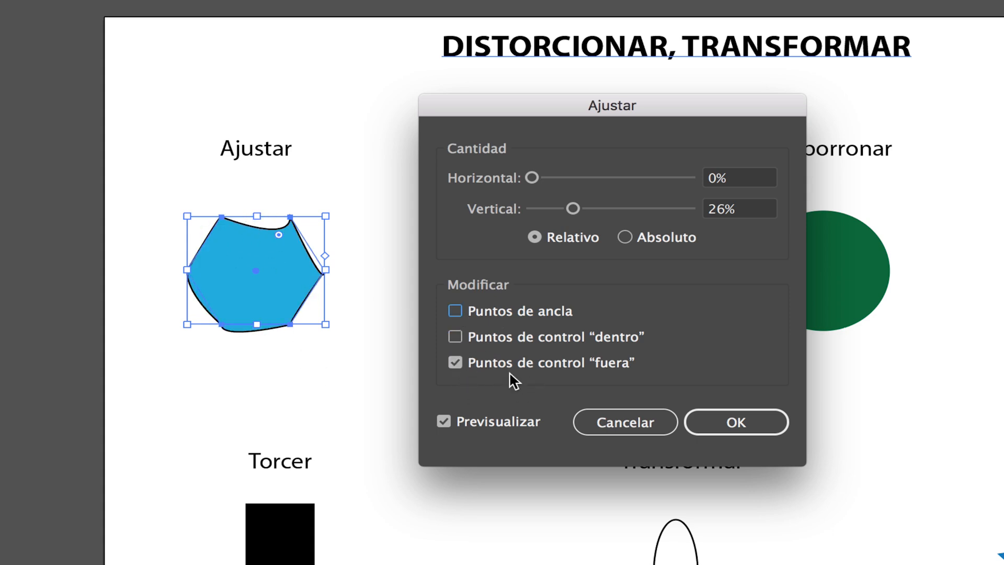
{"action": "left_click", "coordinate": [456, 337]}
{"action": "left_click", "coordinate": [490, 314]}
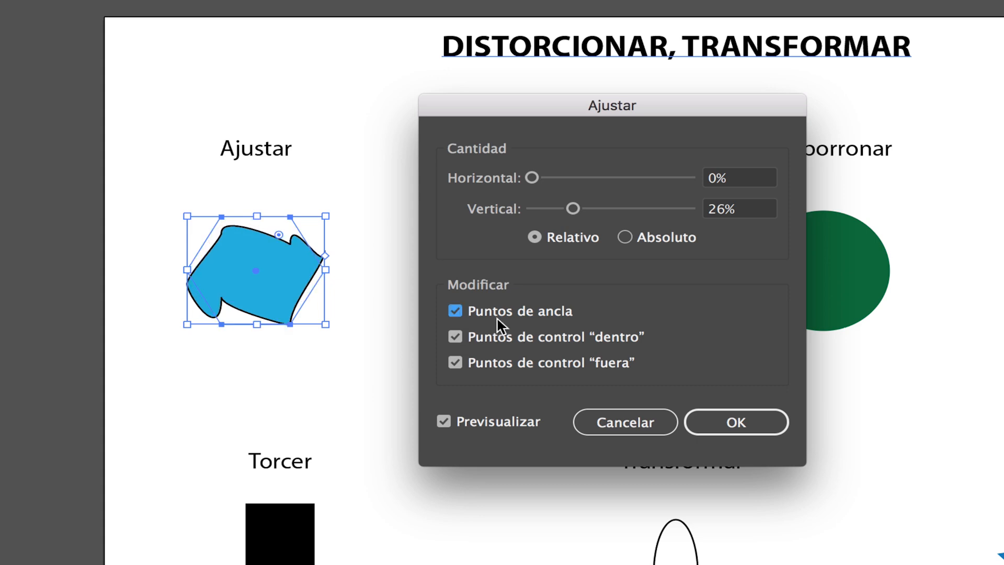
Step: Set the Ajustar effect to Horizontal 10% and Vertical 33%, and apply it to the blue hexagon
{"action": "left_click_drag", "start_coordinate": [575, 209], "coordinate": [555, 178]}
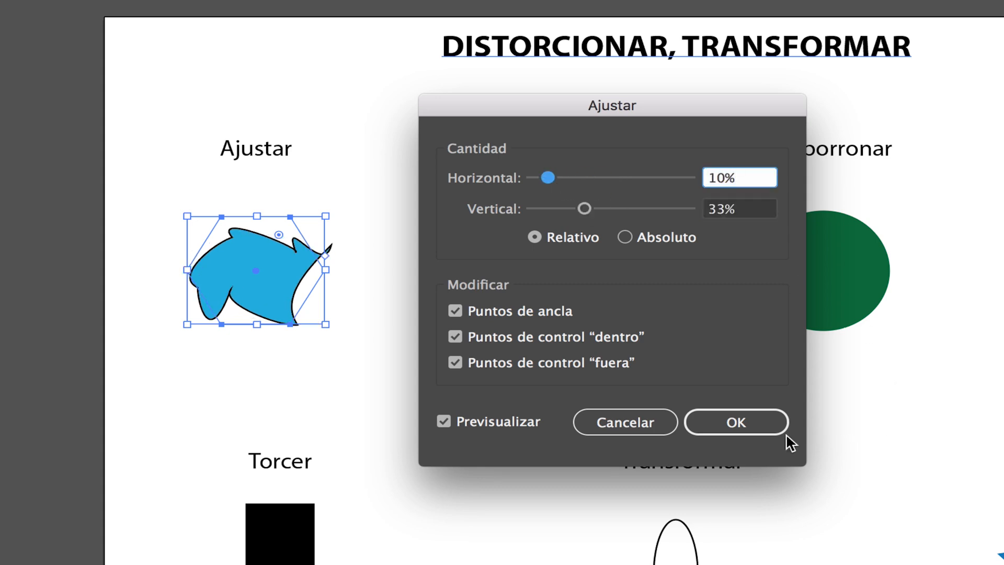
{"action": "left_click", "coordinate": [725, 422]}
{"action": "left_click", "coordinate": [724, 421]}
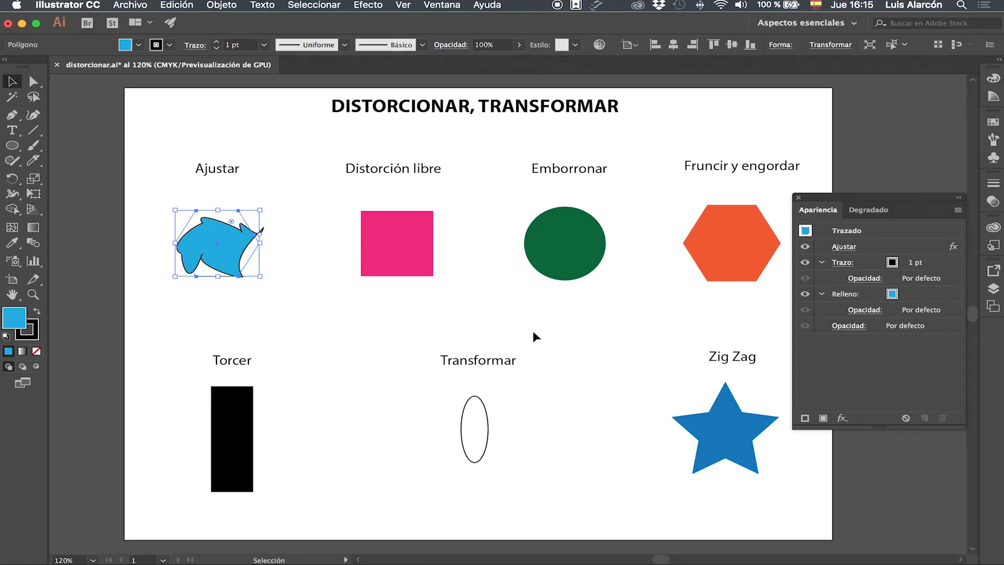
Step: Toggle the hexagon's Ajustar effect off and back on, and undo a trial deletion of it
{"action": "left_click_drag", "start_coordinate": [833, 197], "coordinate": [350, 156]}
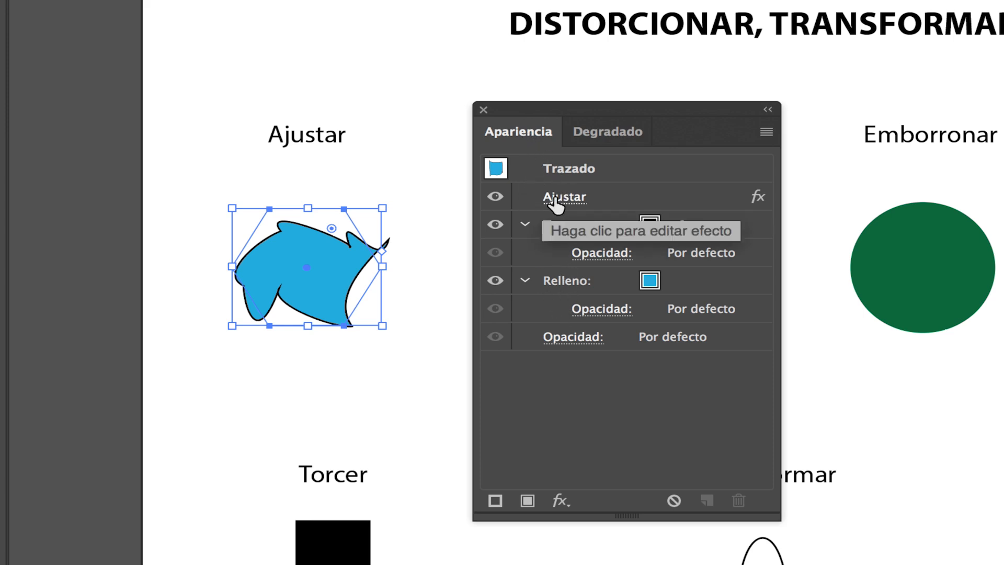
{"action": "left_click", "coordinate": [495, 197]}
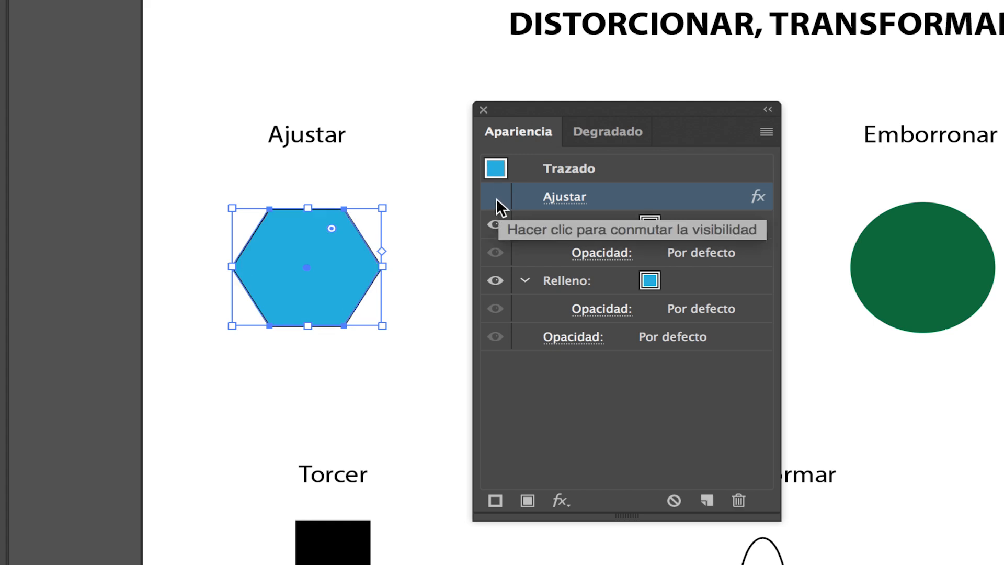
{"action": "left_click", "coordinate": [496, 200]}
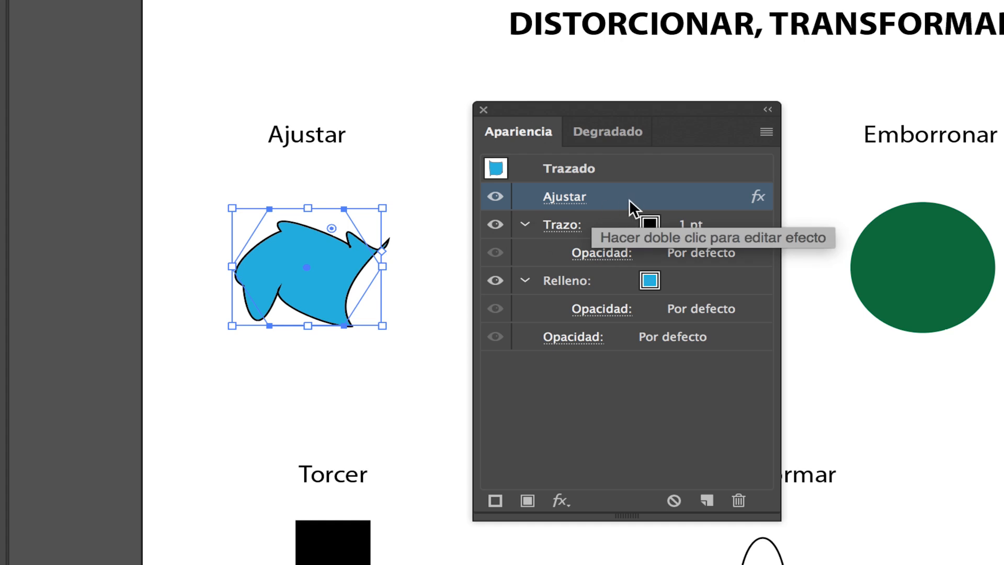
{"action": "left_click_drag", "start_coordinate": [633, 198], "coordinate": [730, 494]}
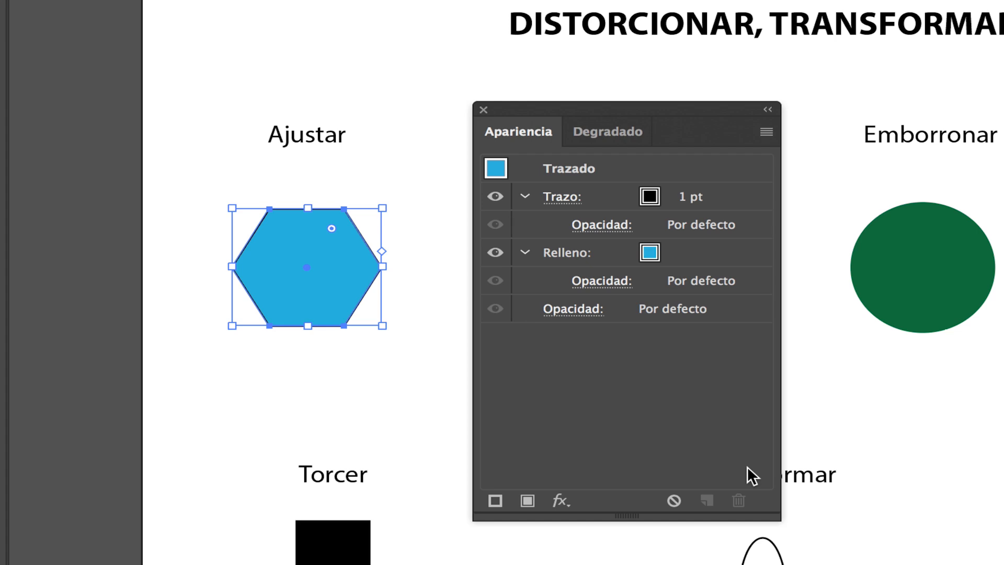
{"action": "key", "text": "ctrl+z"}
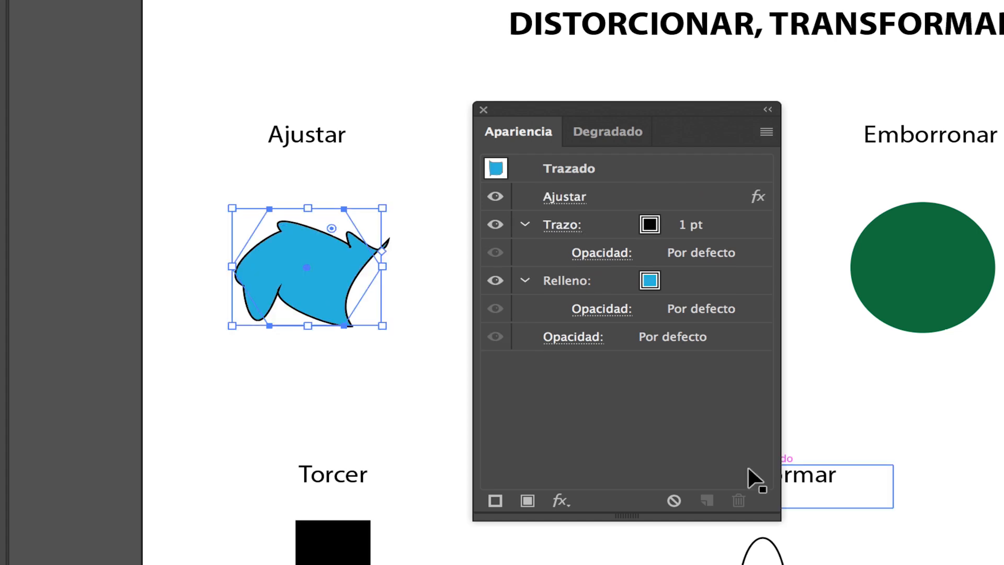
Step: Edit the hexagon's applied Ajustar effect with preview on, setting Horizontal to 12% and Vertical to 14%
{"action": "left_click", "coordinate": [571, 202]}
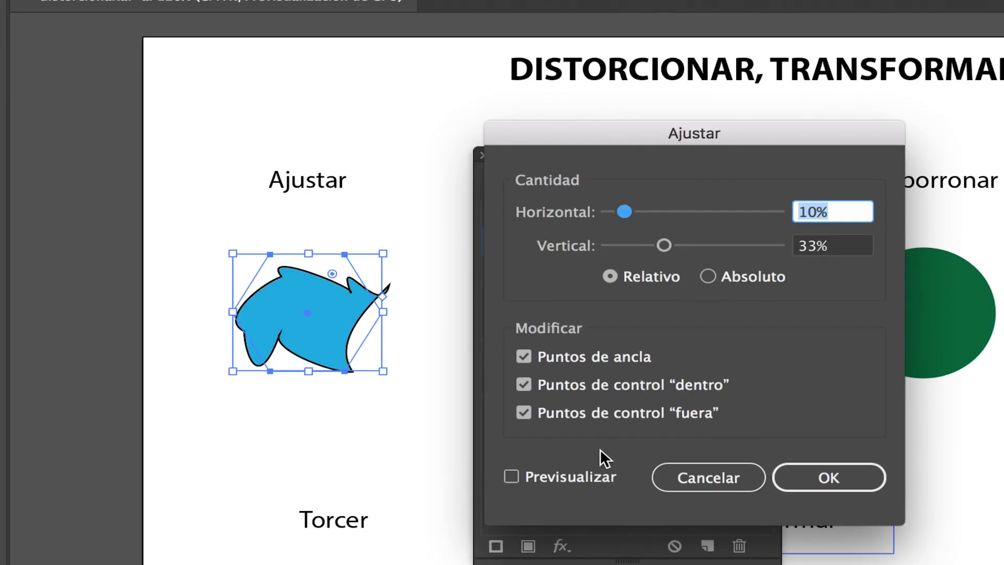
{"action": "left_click", "coordinate": [516, 477]}
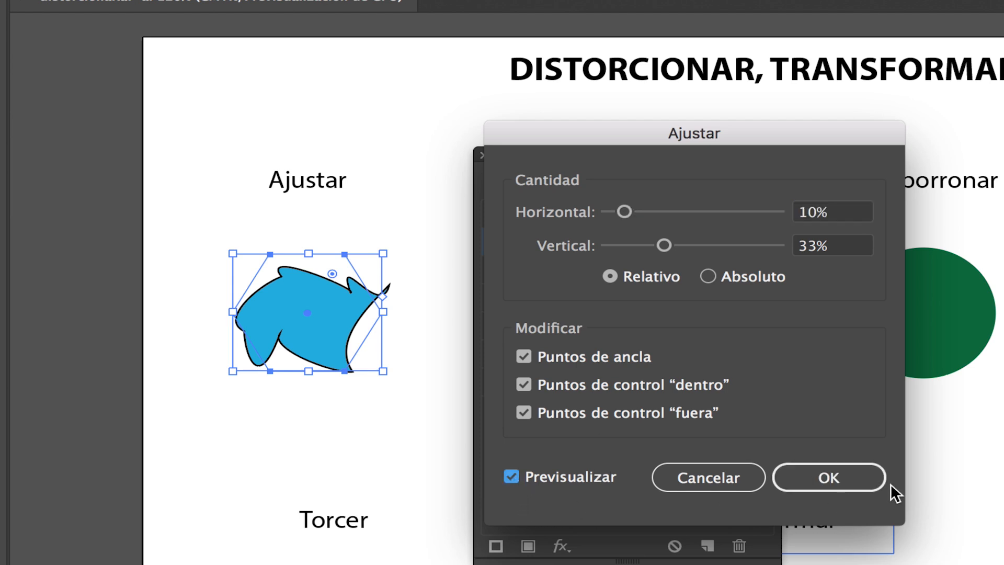
{"action": "left_click_drag", "start_coordinate": [662, 244], "coordinate": [630, 212]}
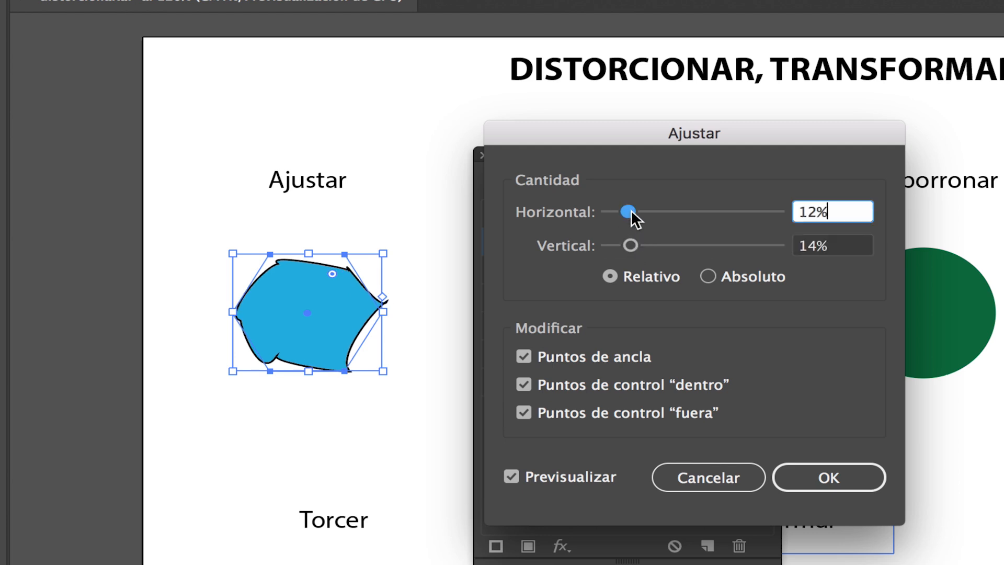
{"action": "left_click", "coordinate": [828, 477]}
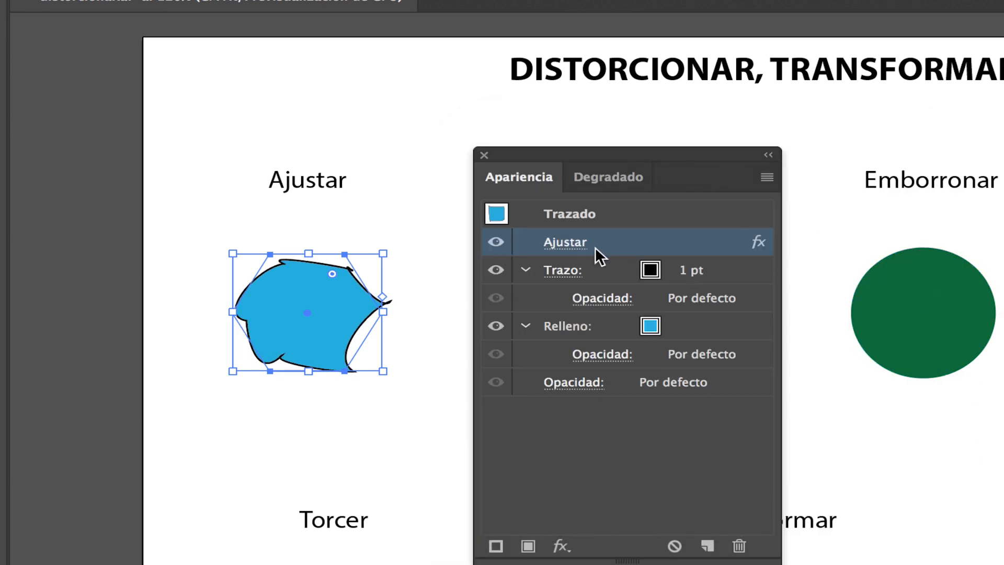
Step: Reopen the hexagon's Ajustar effect with preview on and set Horizontal to 22% and Vertical to 7%
{"action": "left_click", "coordinate": [560, 243]}
{"action": "left_click", "coordinate": [512, 475]}
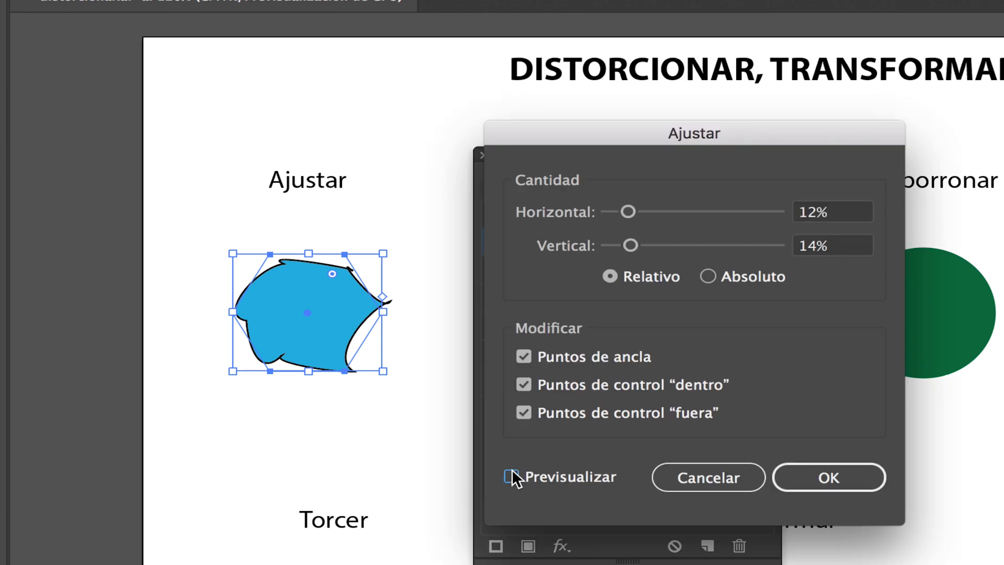
{"action": "left_click_drag", "start_coordinate": [623, 209], "coordinate": [647, 207]}
{"action": "left_click_drag", "start_coordinate": [631, 246], "coordinate": [619, 245]}
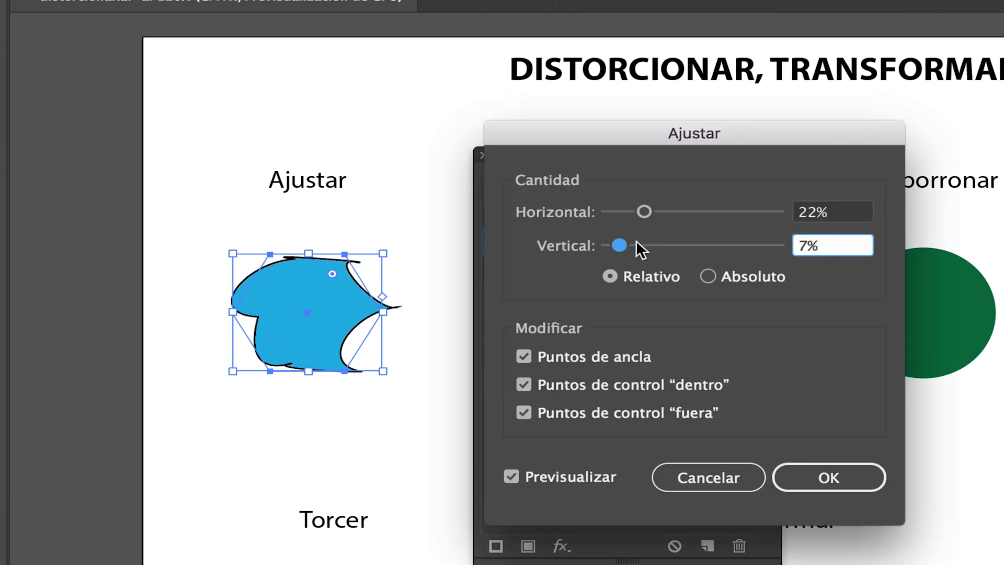
{"action": "left_click", "coordinate": [833, 478]}
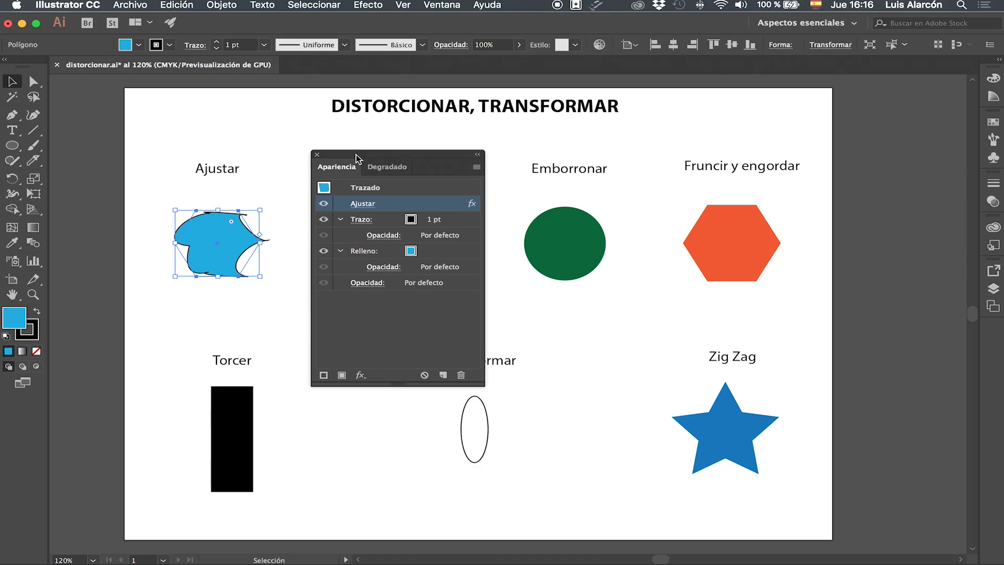
Step: Select the pink square and open the Distorsión libre effect for it
{"action": "left_click_drag", "start_coordinate": [355, 158], "coordinate": [538, 149]}
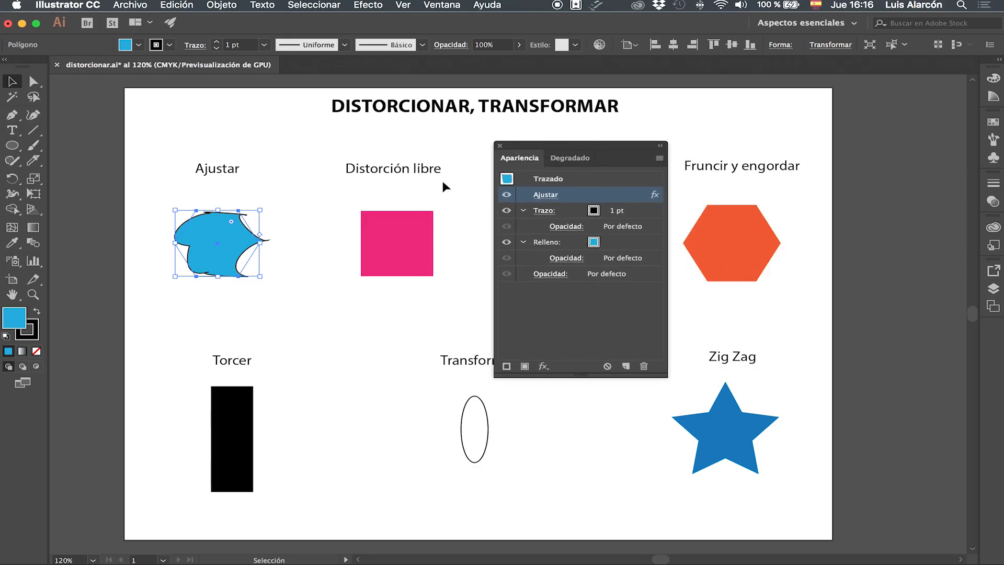
{"action": "left_click", "coordinate": [409, 251]}
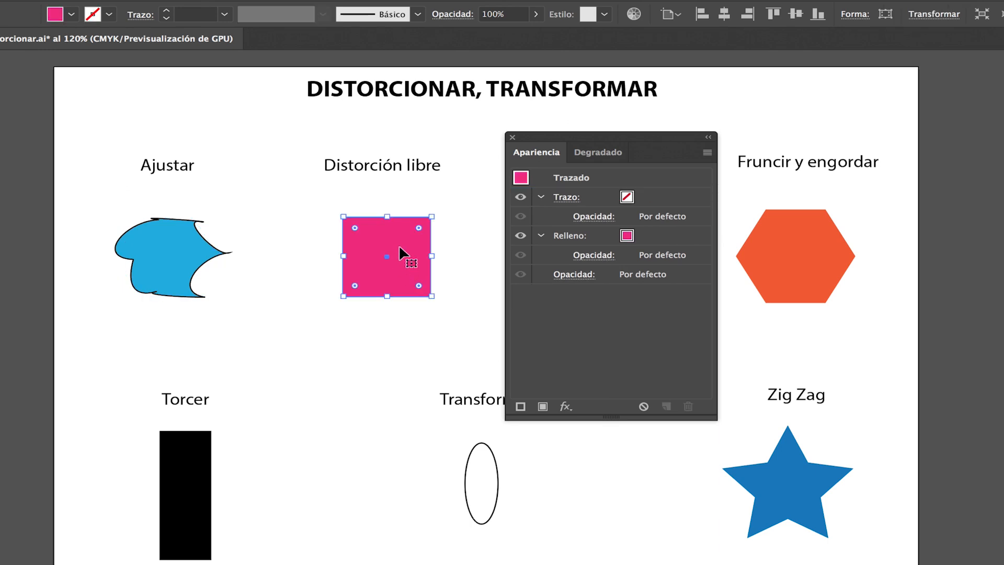
{"action": "left_click", "coordinate": [365, 3]}
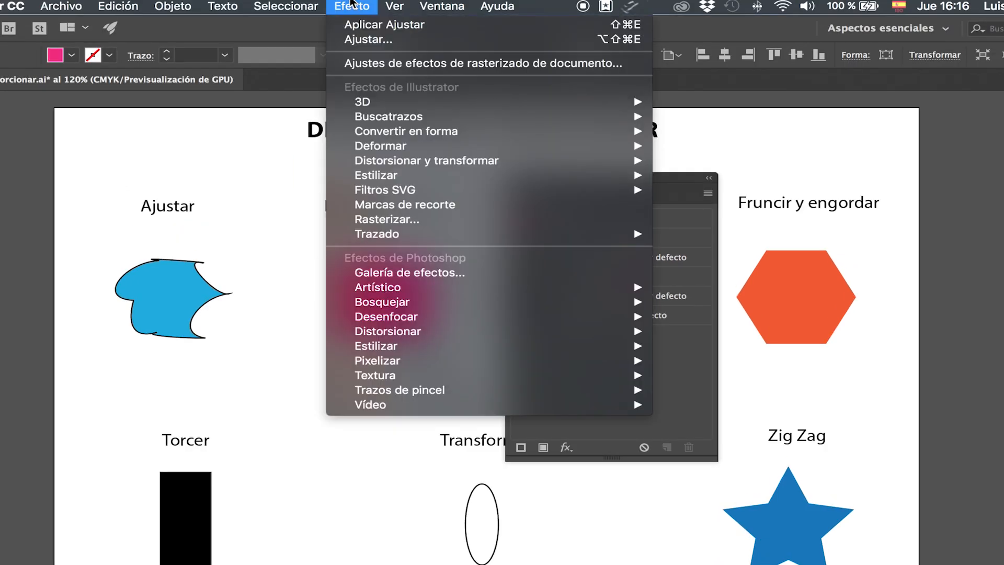
{"action": "mouse_move", "coordinate": [472, 161]}
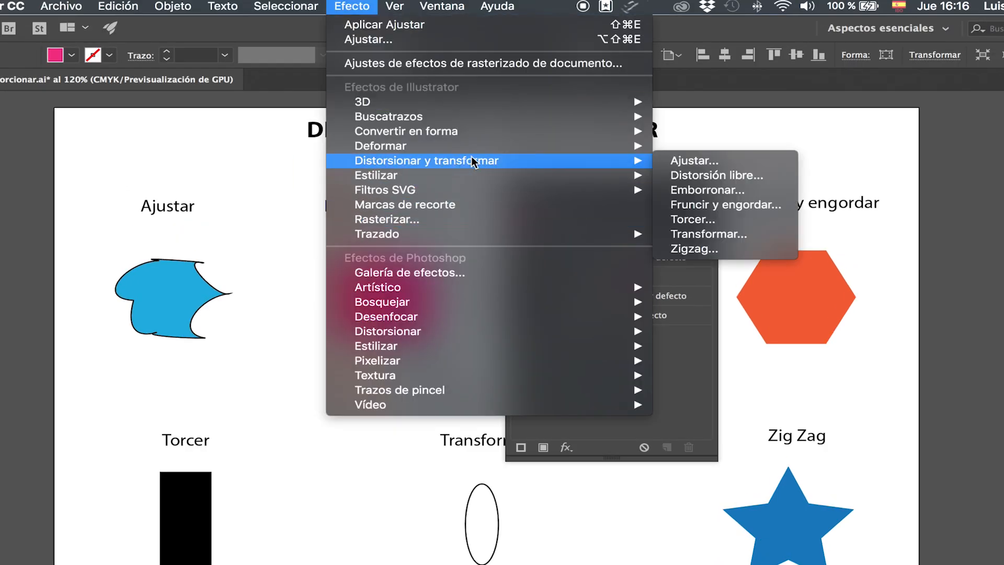
{"action": "left_click", "coordinate": [753, 177]}
{"action": "left_click_drag", "start_coordinate": [313, 192], "coordinate": [710, 195]}
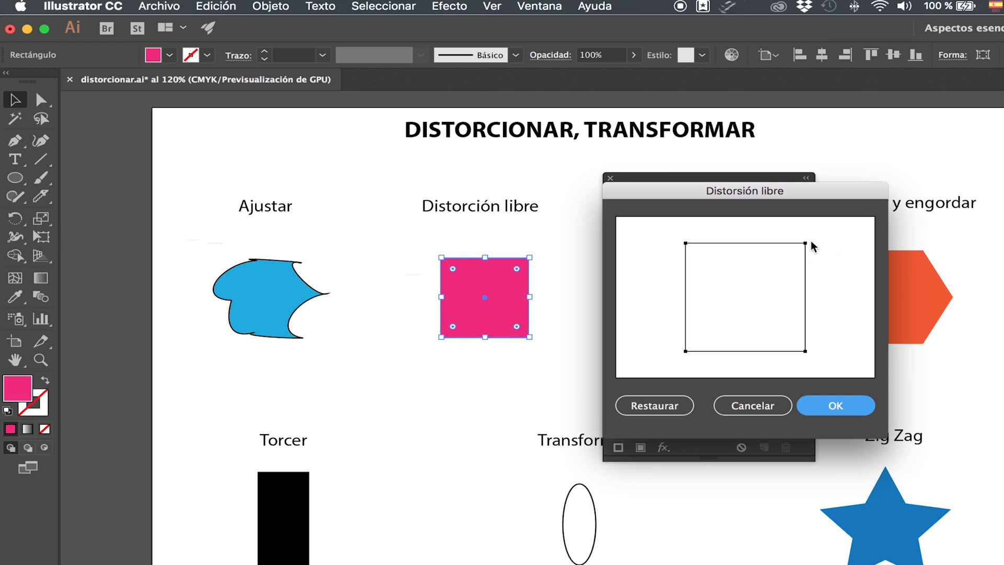
Step: Distort the pink square by moving both upper corners outward and the lower-left corner slightly down and outward, and apply the effect
{"action": "left_click_drag", "start_coordinate": [806, 244], "coordinate": [810, 233]}
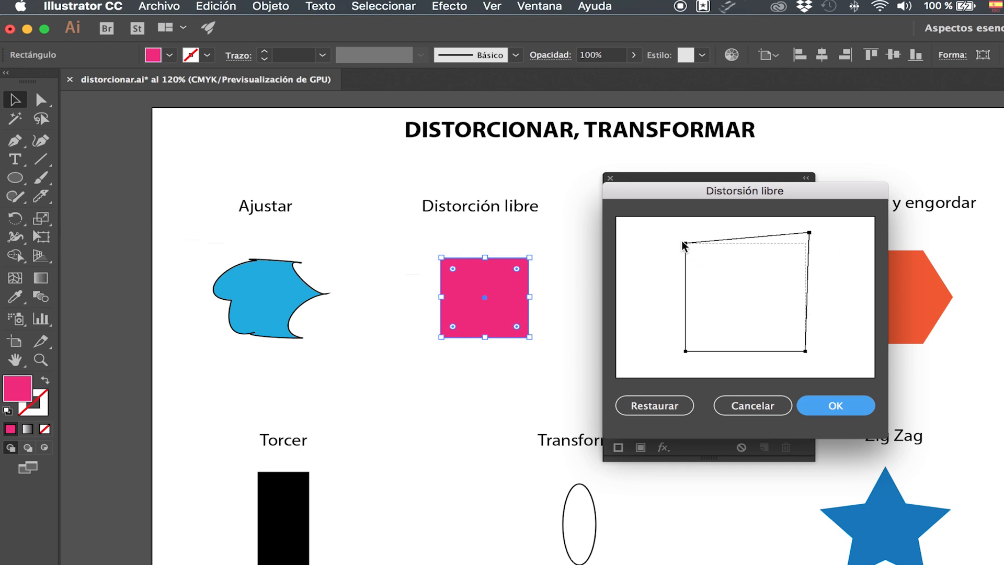
{"action": "left_click_drag", "start_coordinate": [684, 246], "coordinate": [647, 228]}
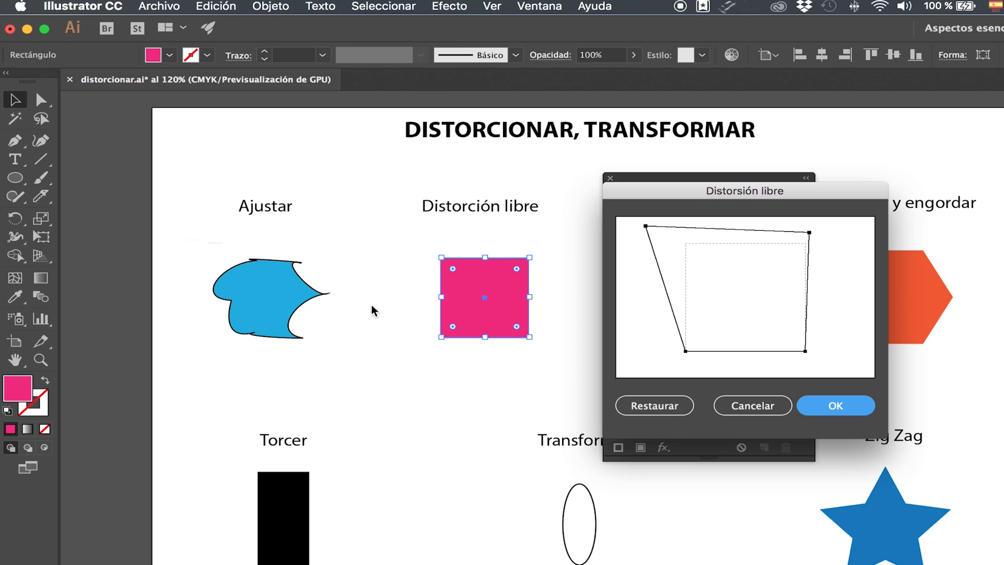
{"action": "left_click_drag", "start_coordinate": [807, 236], "coordinate": [854, 221]}
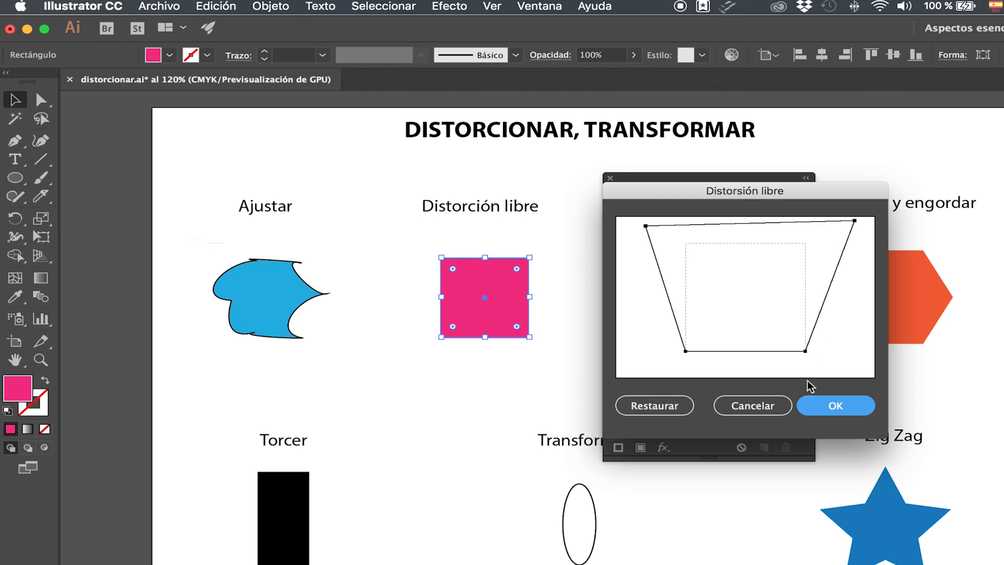
{"action": "left_click_drag", "start_coordinate": [737, 192], "coordinate": [679, 165]}
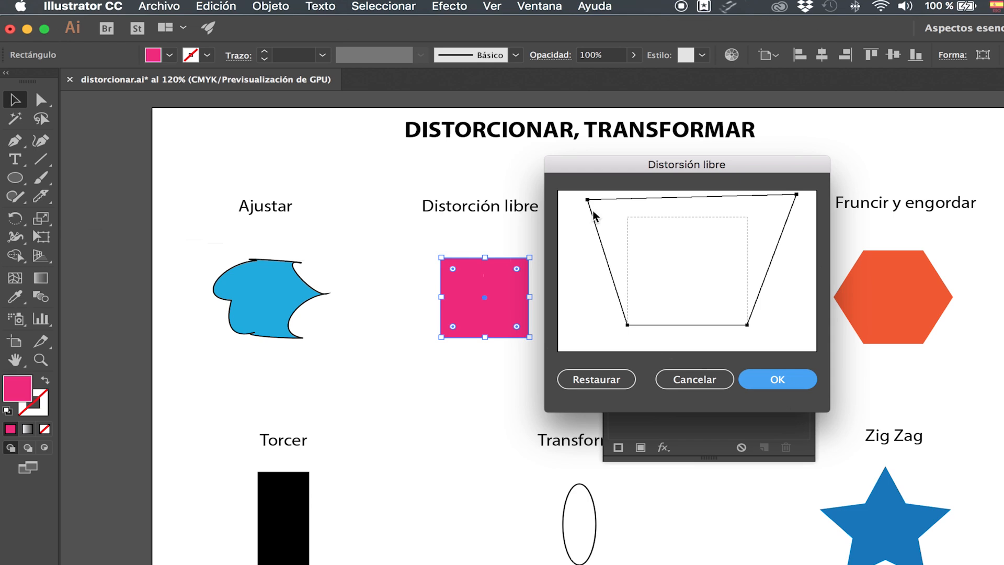
{"action": "left_click_drag", "start_coordinate": [588, 201], "coordinate": [591, 211]}
{"action": "left_click_drag", "start_coordinate": [627, 326], "coordinate": [618, 339]}
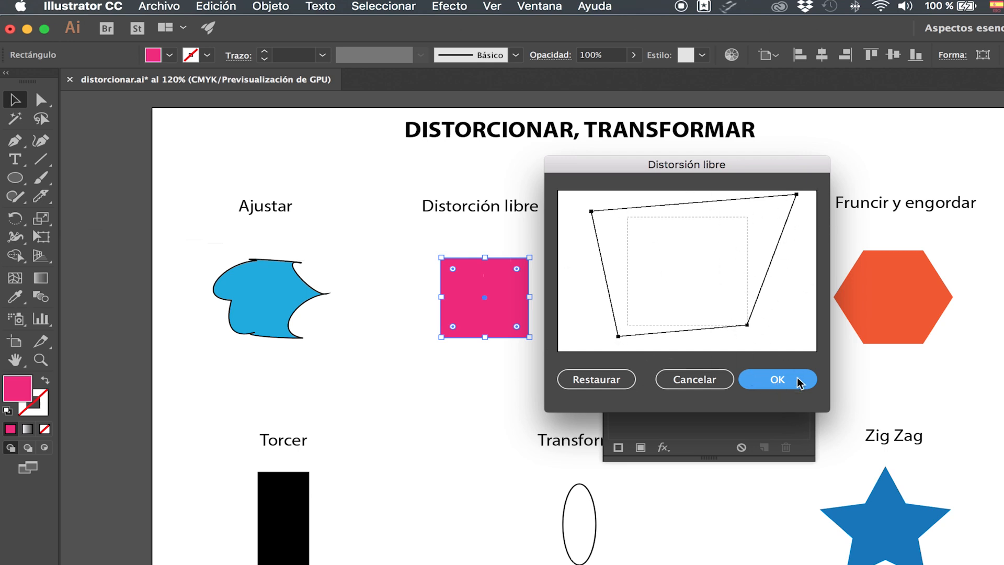
{"action": "left_click", "coordinate": [778, 381]}
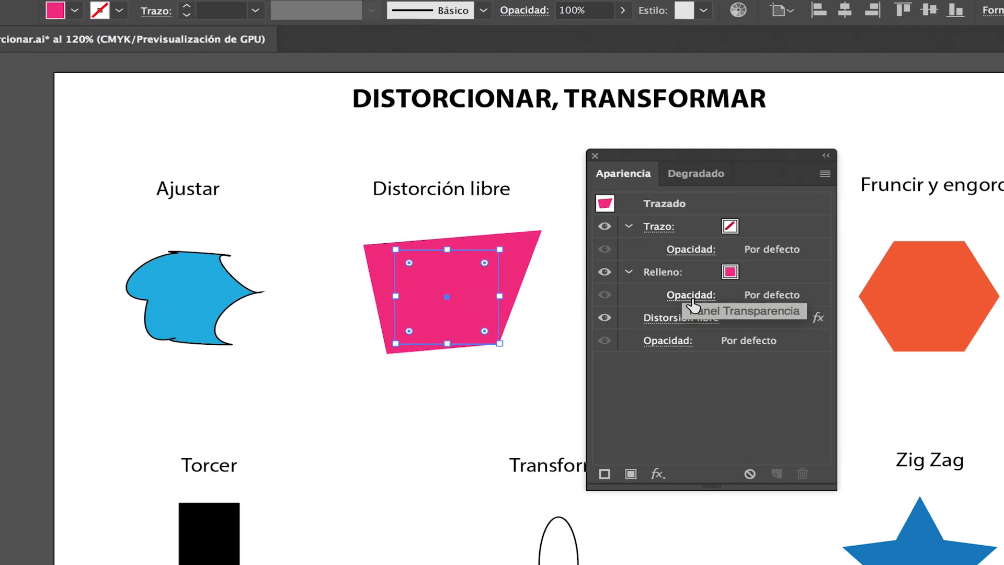
Step: Toggle the pink square's Distorsión libre effect off and back on, and review its settings without changing them
{"action": "left_click", "coordinate": [602, 320]}
{"action": "left_click", "coordinate": [603, 319]}
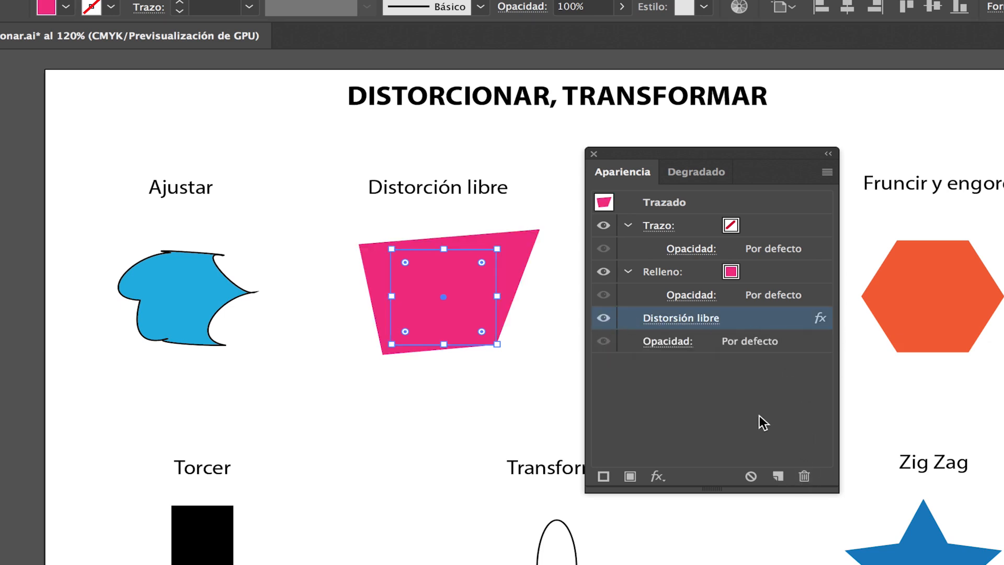
{"action": "left_click", "coordinate": [688, 318]}
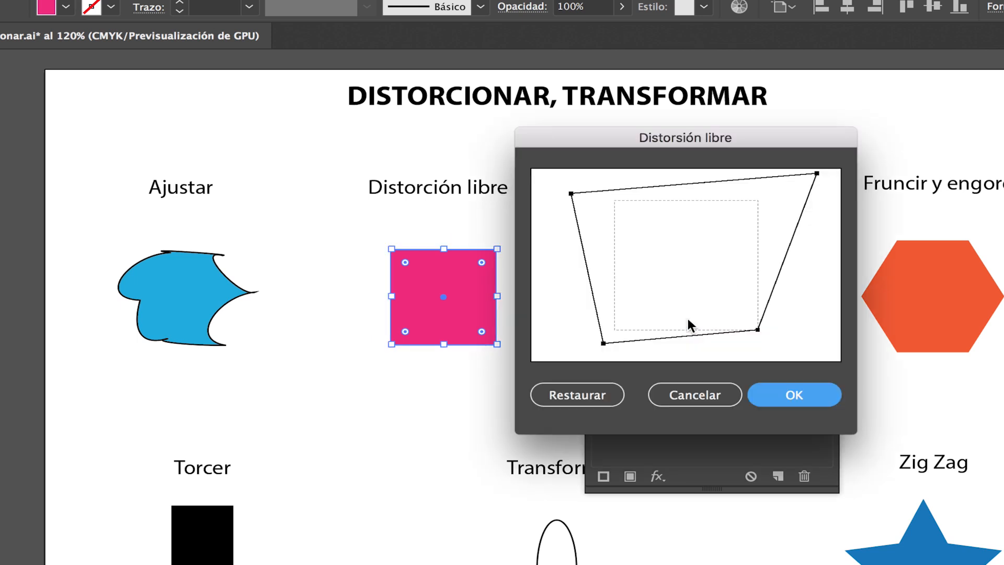
{"action": "left_click", "coordinate": [703, 397]}
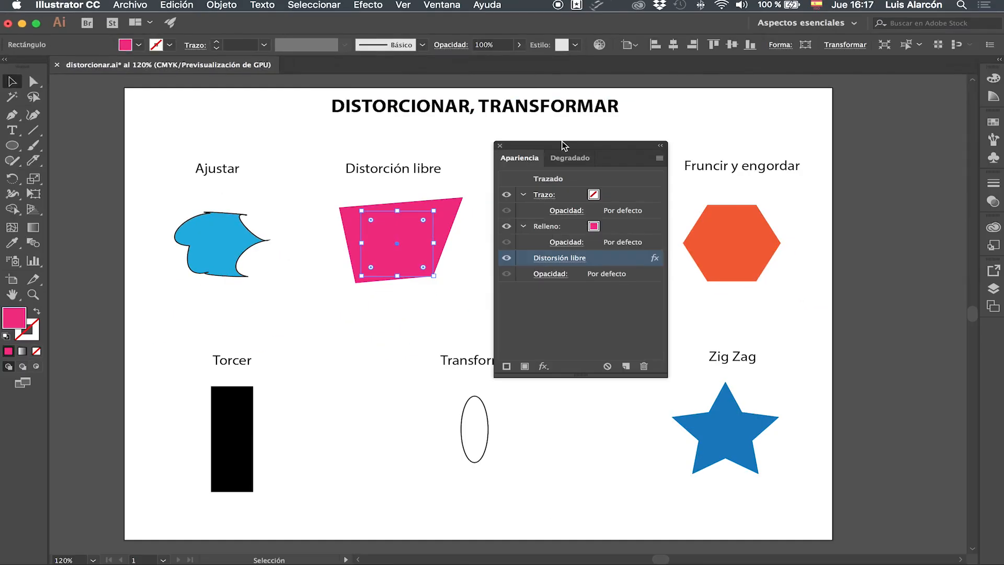
Step: Select the green circle and open the Emborronar effect for it with preview on
{"action": "left_click_drag", "start_coordinate": [564, 146], "coordinate": [735, 126]}
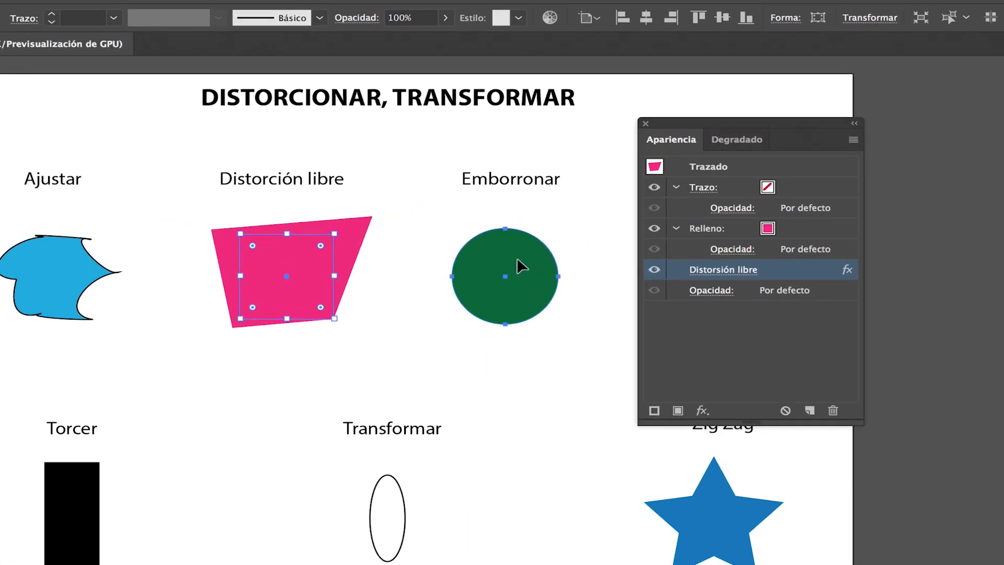
{"action": "left_click", "coordinate": [575, 235]}
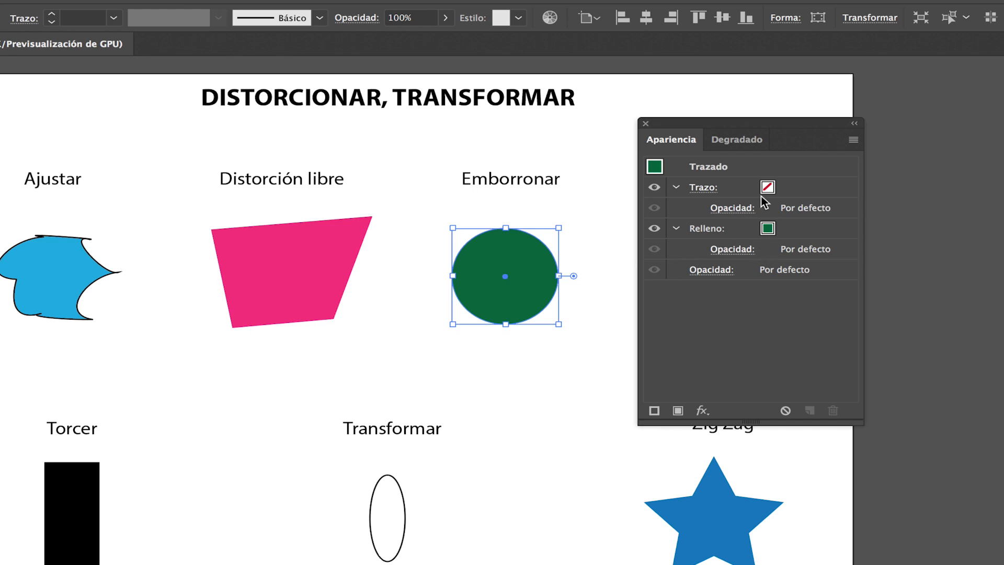
{"action": "left_click", "coordinate": [253, 7]}
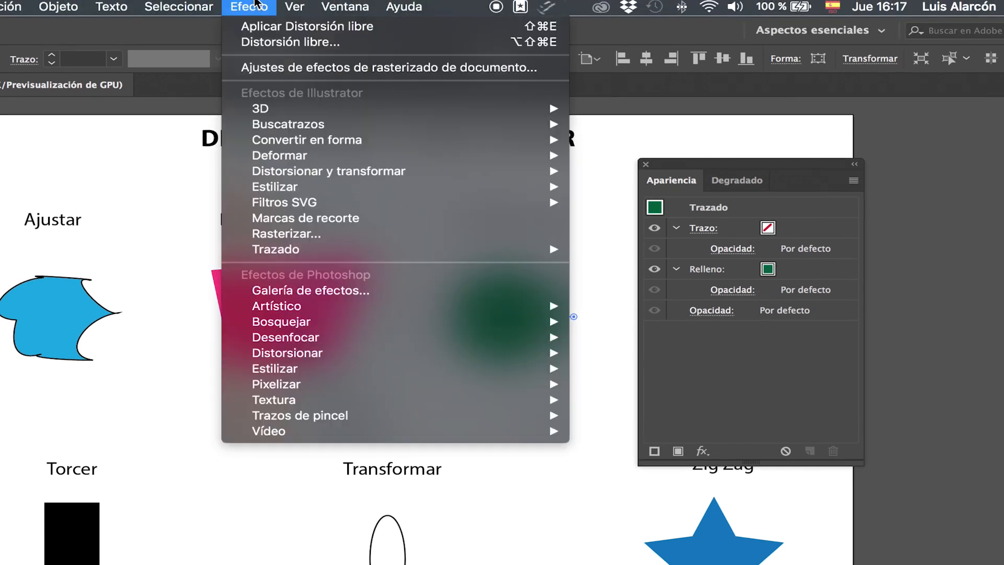
{"action": "mouse_move", "coordinate": [303, 173]}
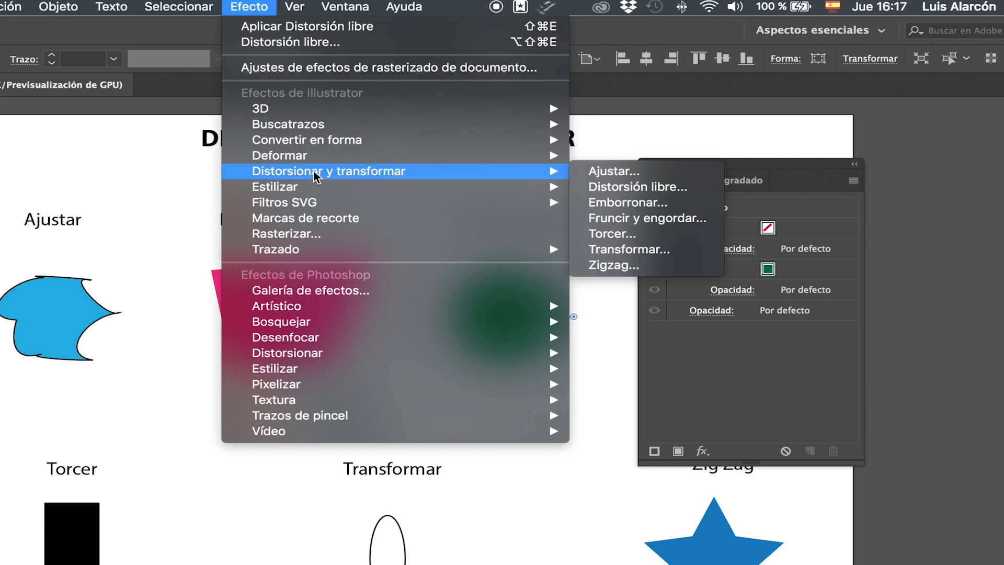
{"action": "left_click", "coordinate": [683, 208]}
{"action": "left_click_drag", "start_coordinate": [667, 229], "coordinate": [746, 230]}
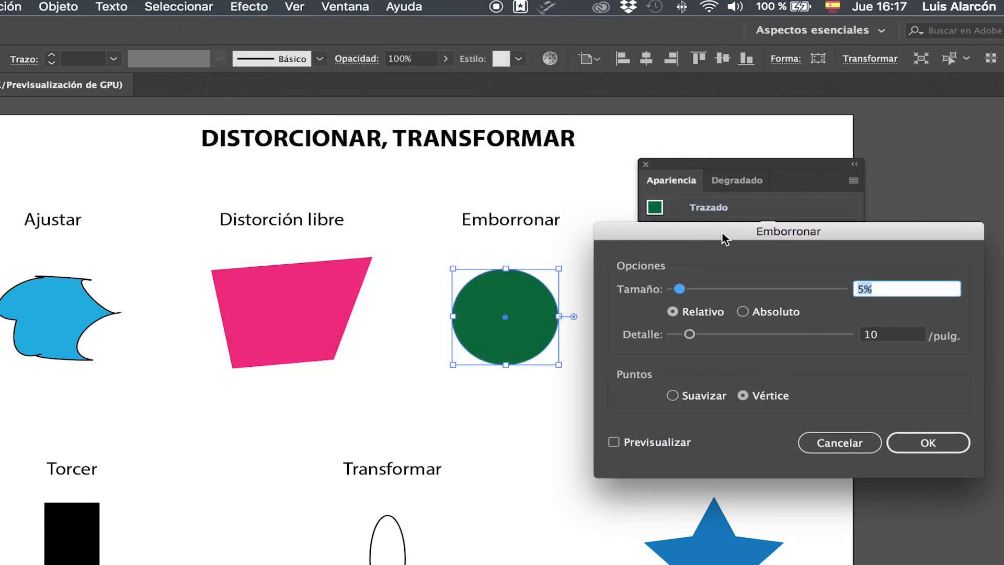
{"action": "left_click", "coordinate": [615, 443]}
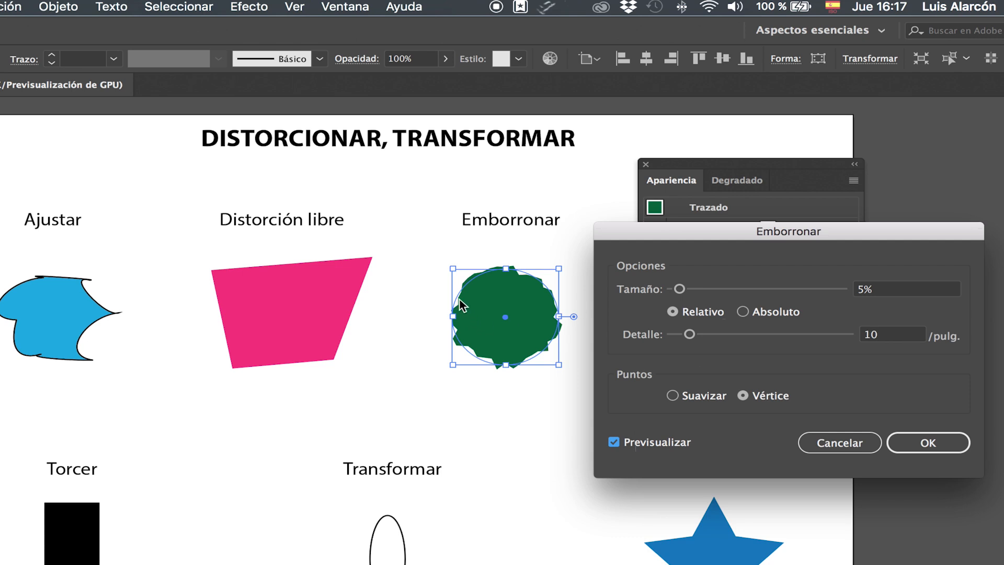
Step: Try Emborronar on the circle with Tamaño up to 20% and Detalle 49, settling on Tamaño 3% and Detalle 29
{"action": "left_click_drag", "start_coordinate": [681, 290], "coordinate": [706, 291]}
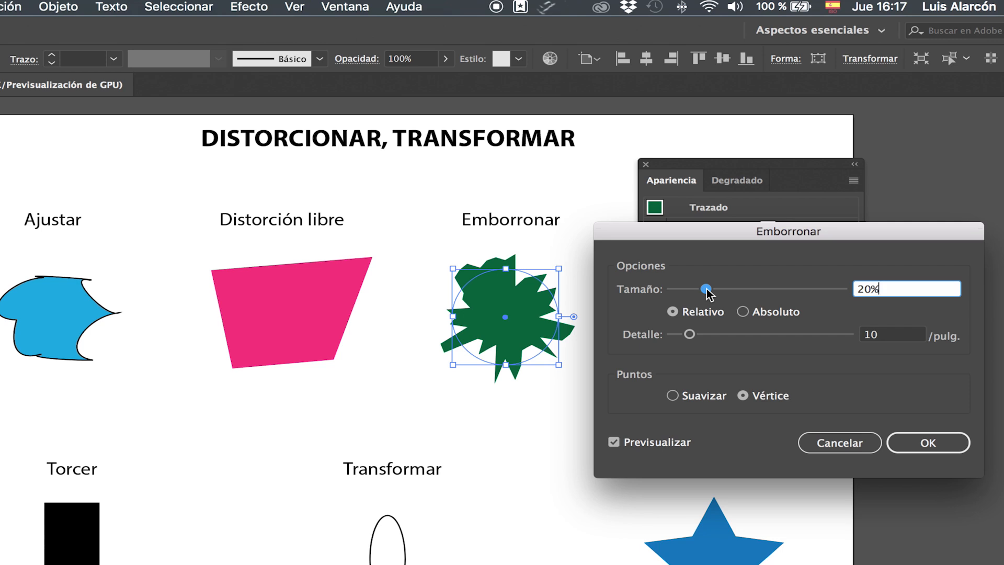
{"action": "left_click_drag", "start_coordinate": [706, 291], "coordinate": [684, 290]}
{"action": "left_click_drag", "start_coordinate": [691, 334], "coordinate": [760, 336]}
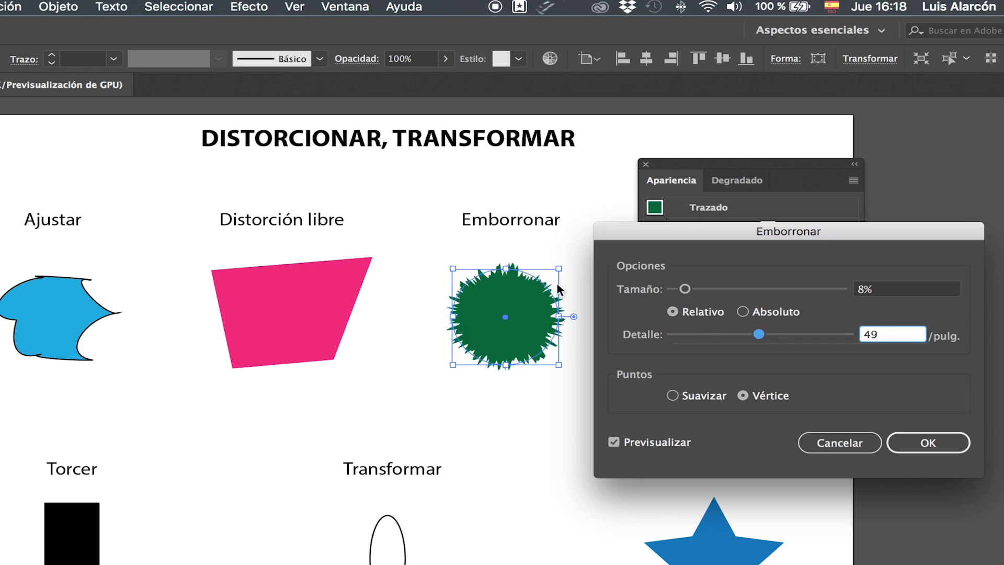
{"action": "left_click_drag", "start_coordinate": [684, 289], "coordinate": [677, 291]}
{"action": "left_click_drag", "start_coordinate": [759, 333], "coordinate": [724, 336]}
{"action": "mouse_move", "coordinate": [677, 290]}
{"action": "left_mouse_down"}
{"action": "mouse_move", "coordinate": [720, 291]}
{"action": "mouse_move", "coordinate": [680, 293]}
{"action": "left_mouse_up"}
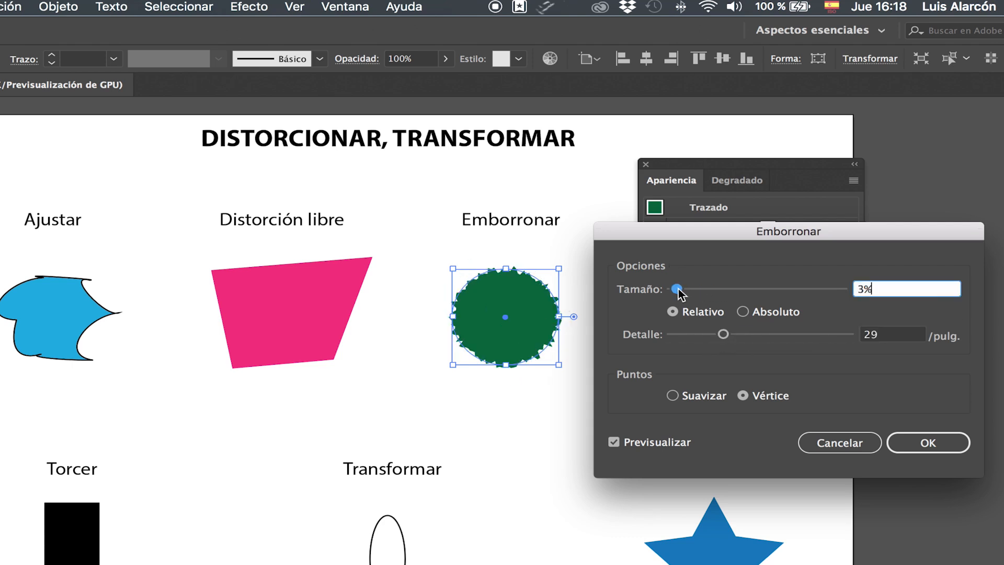
Step: Compare Suavizar and Vértice points at Tamaño 18%, and apply Emborronar to the circle with Suavizar and Tamaño 6%
{"action": "left_click", "coordinate": [673, 396]}
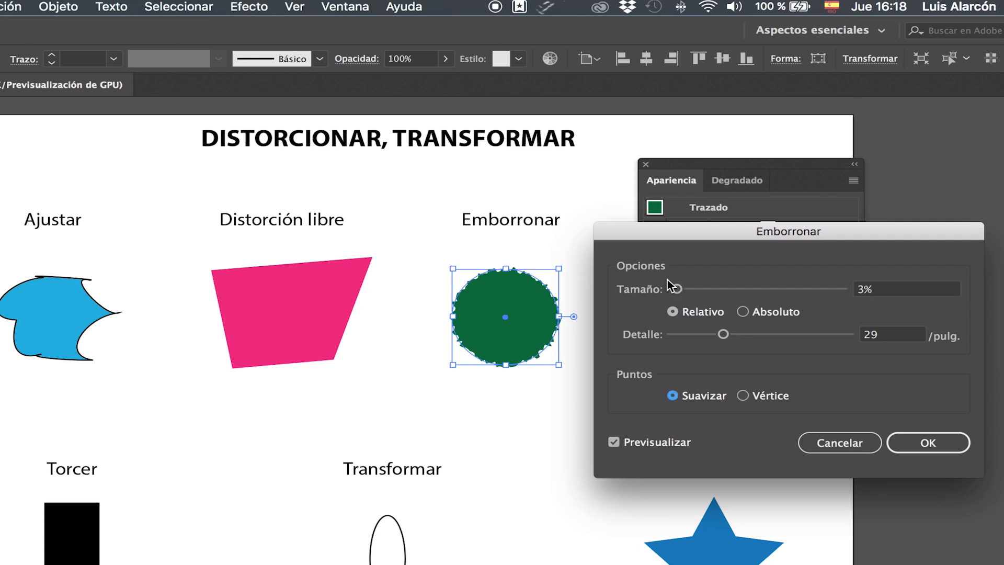
{"action": "left_click_drag", "start_coordinate": [677, 290], "coordinate": [704, 292]}
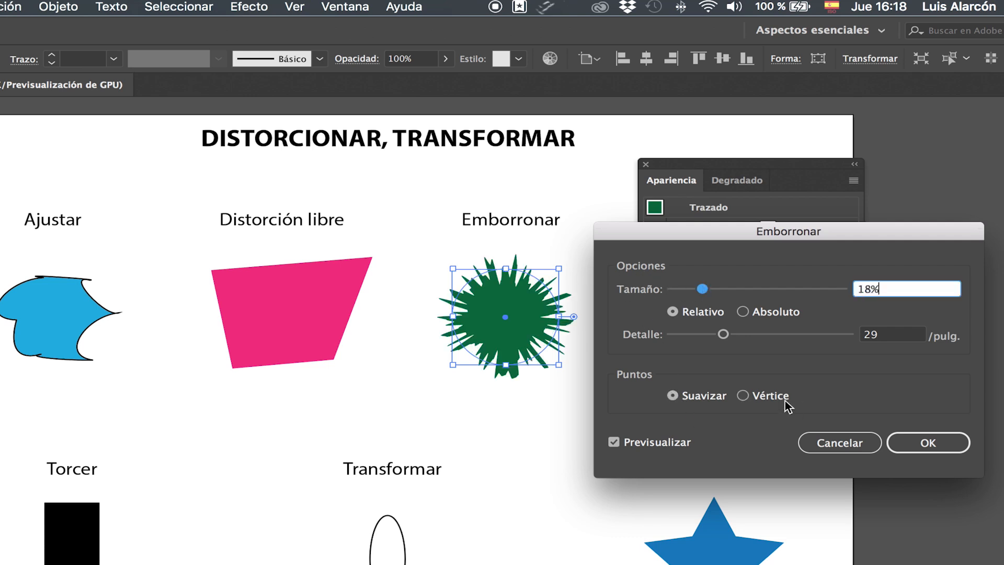
{"action": "left_click", "coordinate": [756, 398]}
{"action": "left_click", "coordinate": [673, 395]}
{"action": "left_click_drag", "start_coordinate": [703, 289], "coordinate": [679, 290]}
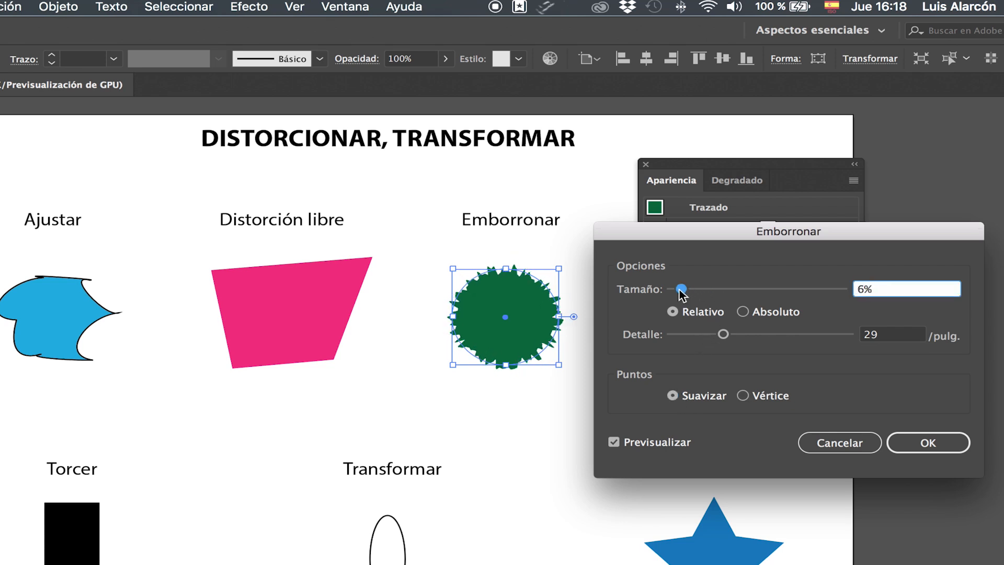
{"action": "left_click", "coordinate": [929, 443]}
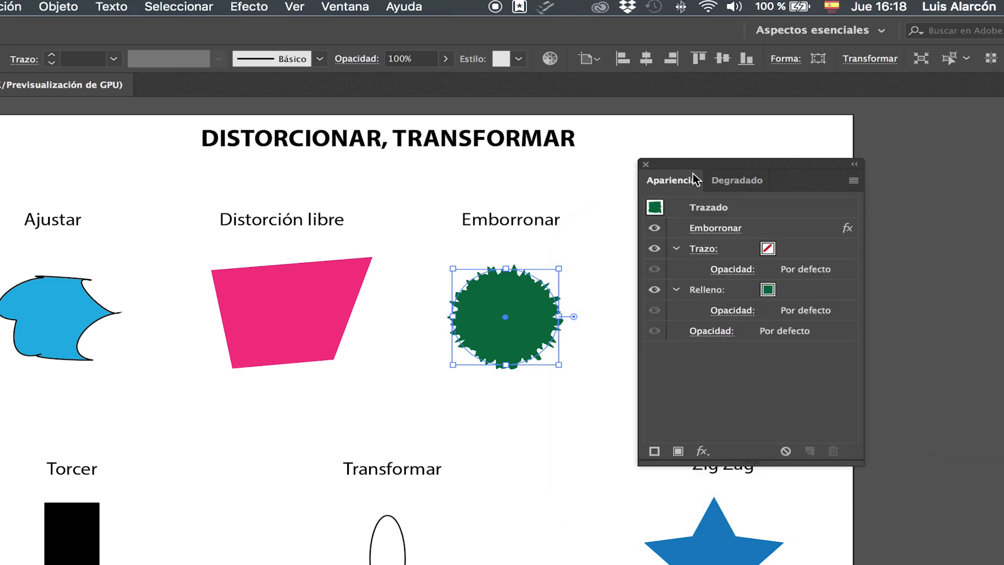
Step: Toggle the green circle's Emborronar effect off and back on to compare the shape
{"action": "left_click", "coordinate": [655, 229]}
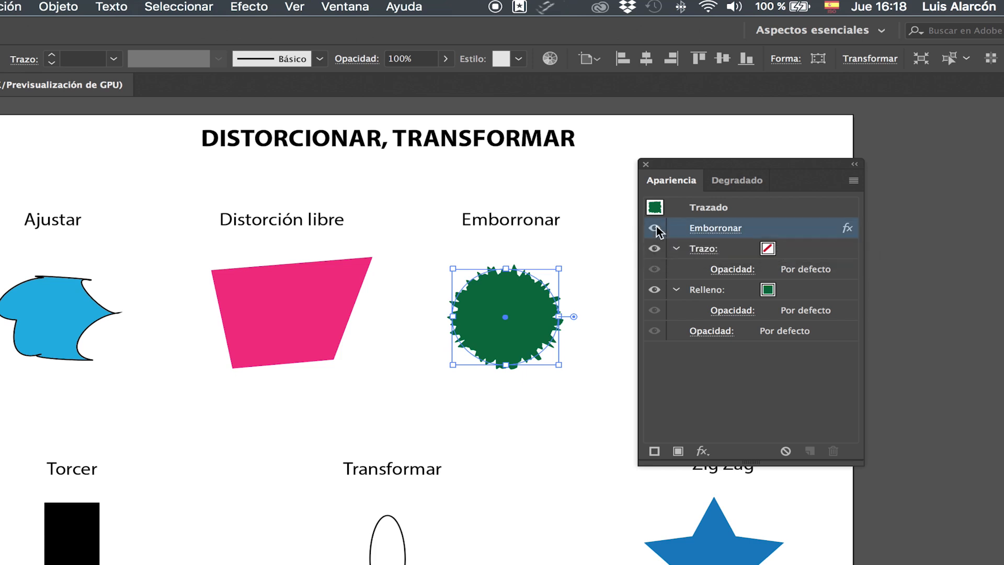
{"action": "left_click", "coordinate": [657, 231]}
Step: Select the orange hexagon and open the Fruncir y engordar effect for it with preview on, keeping the shape unobstructed
{"action": "left_click_drag", "start_coordinate": [705, 159], "coordinate": [417, 153]}
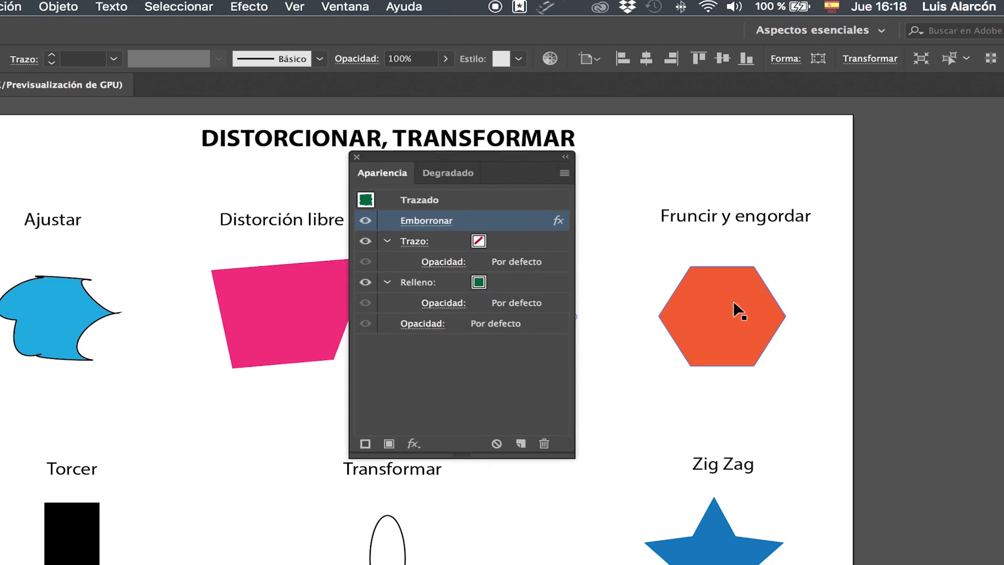
{"action": "left_click", "coordinate": [758, 314]}
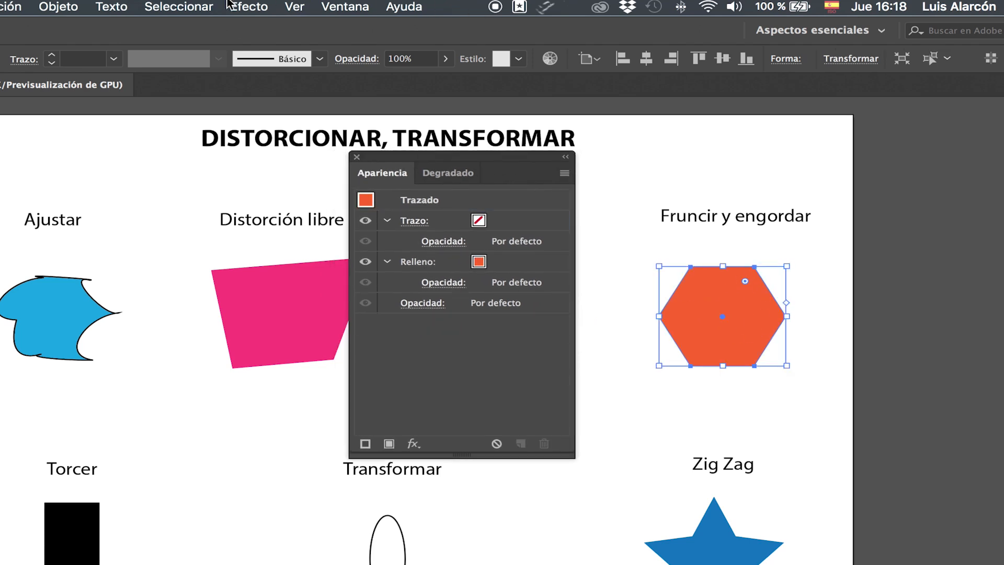
{"action": "left_click", "coordinate": [246, 7]}
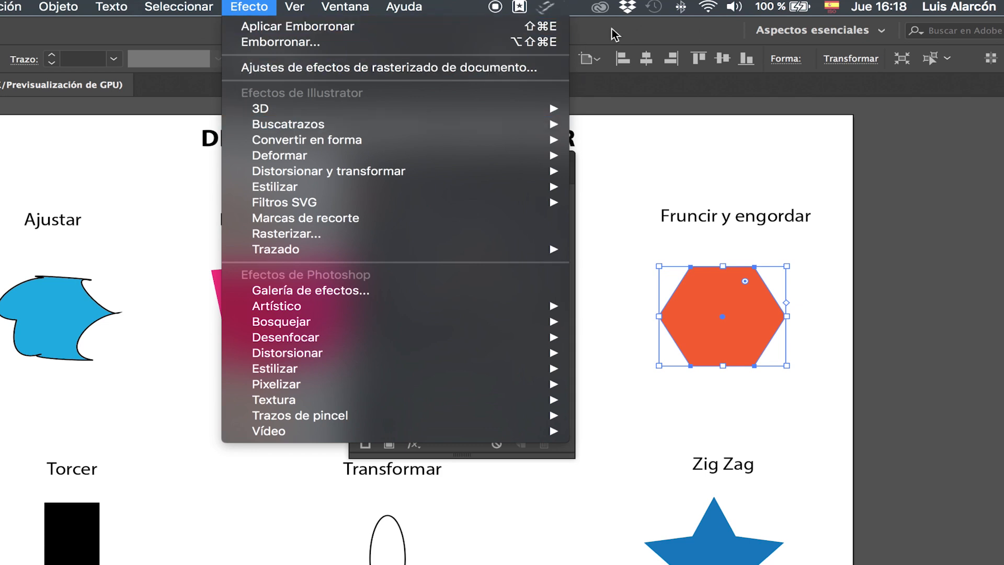
{"action": "left_click", "coordinate": [679, 22]}
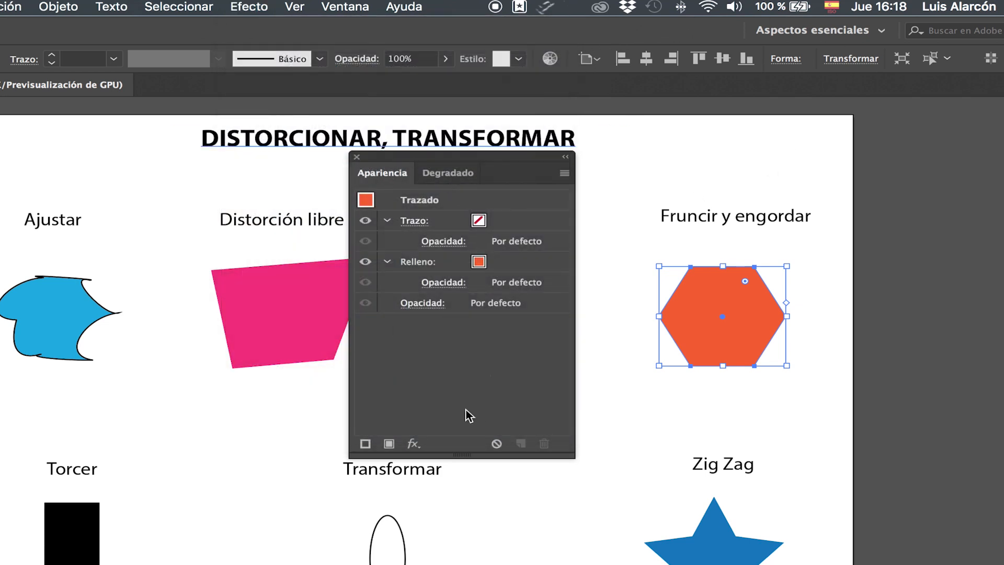
{"action": "left_click", "coordinate": [413, 444]}
{"action": "mouse_move", "coordinate": [529, 460]}
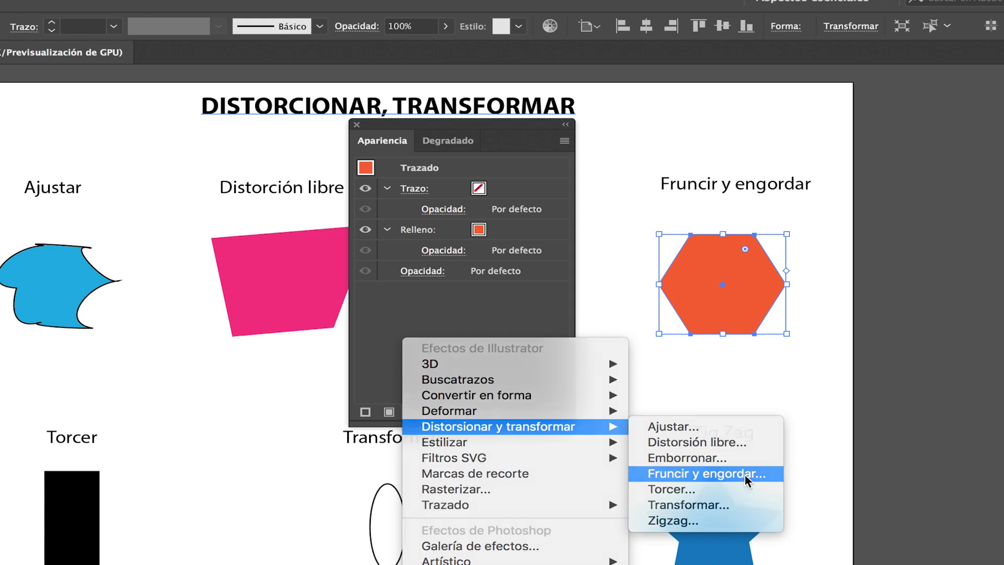
{"action": "left_click", "coordinate": [745, 474]}
{"action": "left_click", "coordinate": [493, 288]}
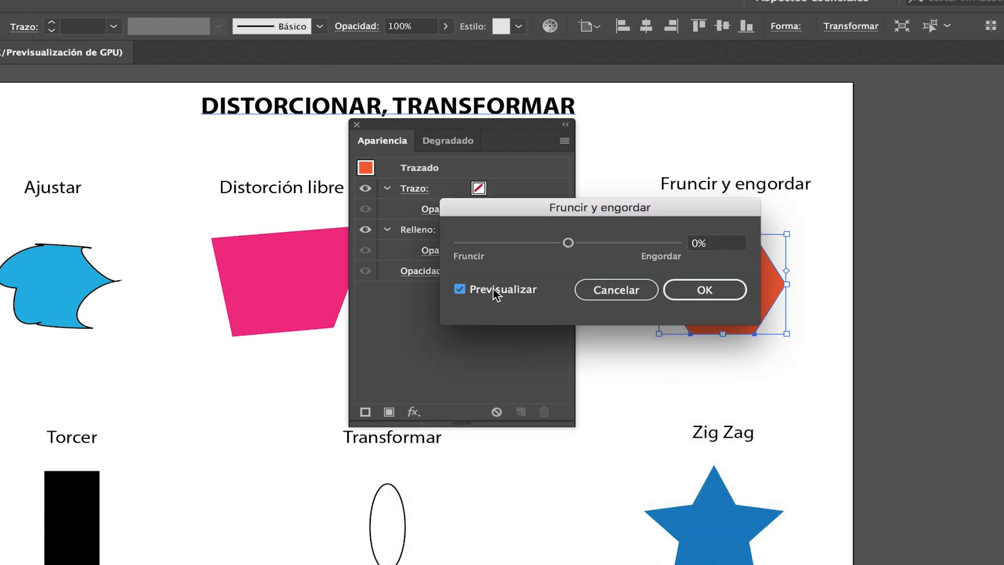
{"action": "left_click_drag", "start_coordinate": [601, 204], "coordinate": [414, 264]}
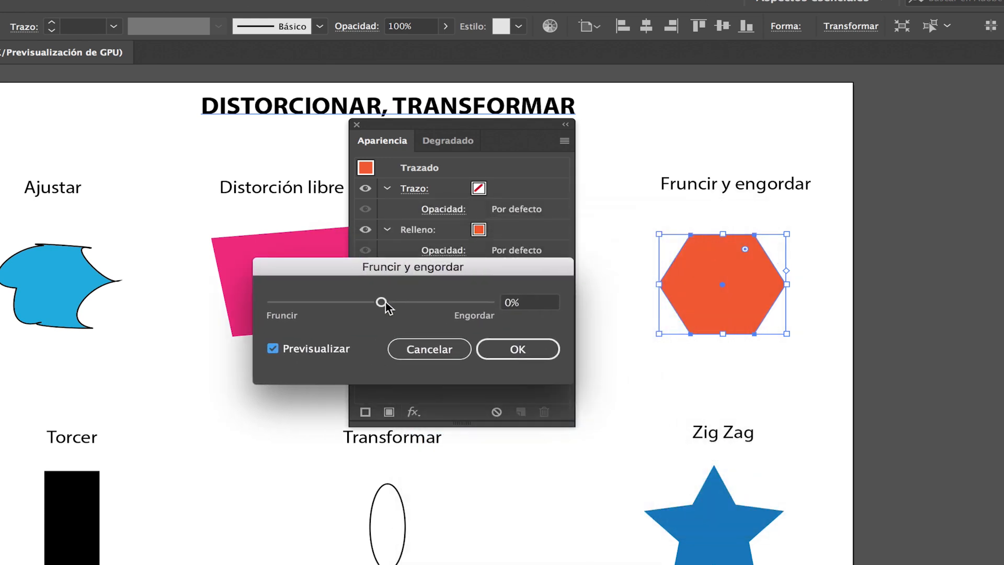
Step: Try Fruncir y engordar on the hexagon at 82%, 103%, -134% and -143%, and apply it at 72%
{"action": "left_click_drag", "start_coordinate": [381, 303], "coordinate": [423, 305]}
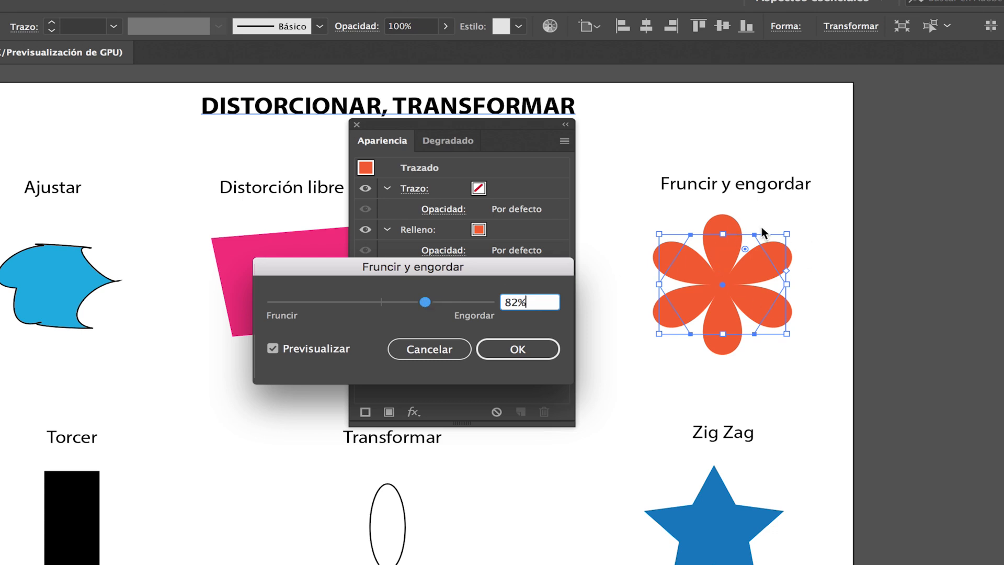
{"action": "left_click_drag", "start_coordinate": [425, 304], "coordinate": [439, 306]}
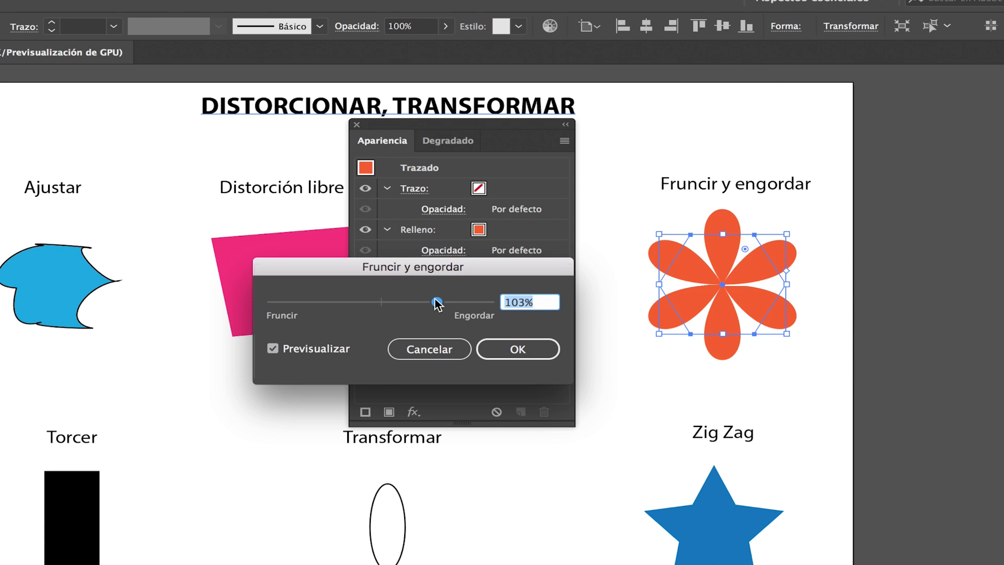
{"action": "left_click_drag", "start_coordinate": [437, 303], "coordinate": [305, 305]}
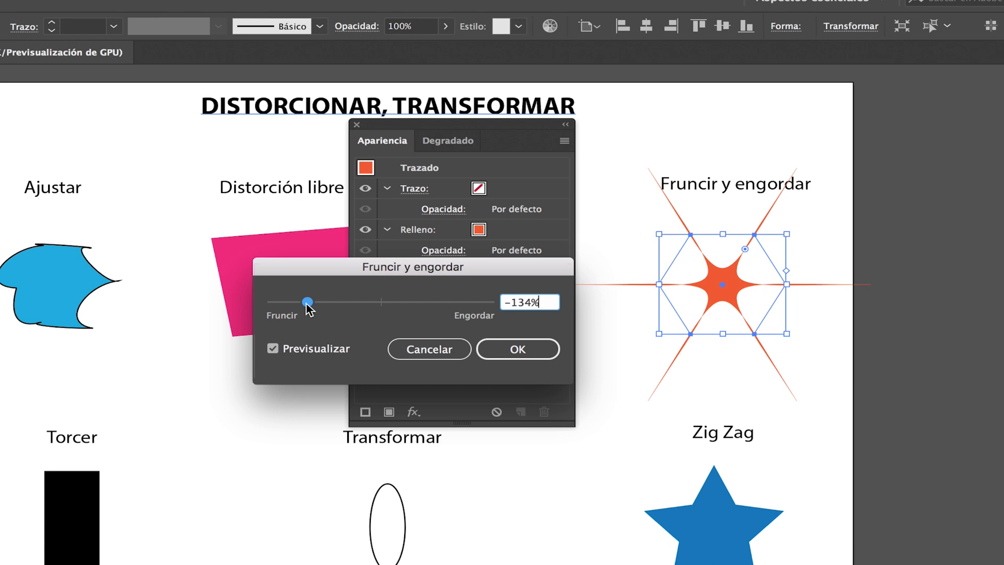
{"action": "left_click_drag", "start_coordinate": [307, 304], "coordinate": [303, 304]}
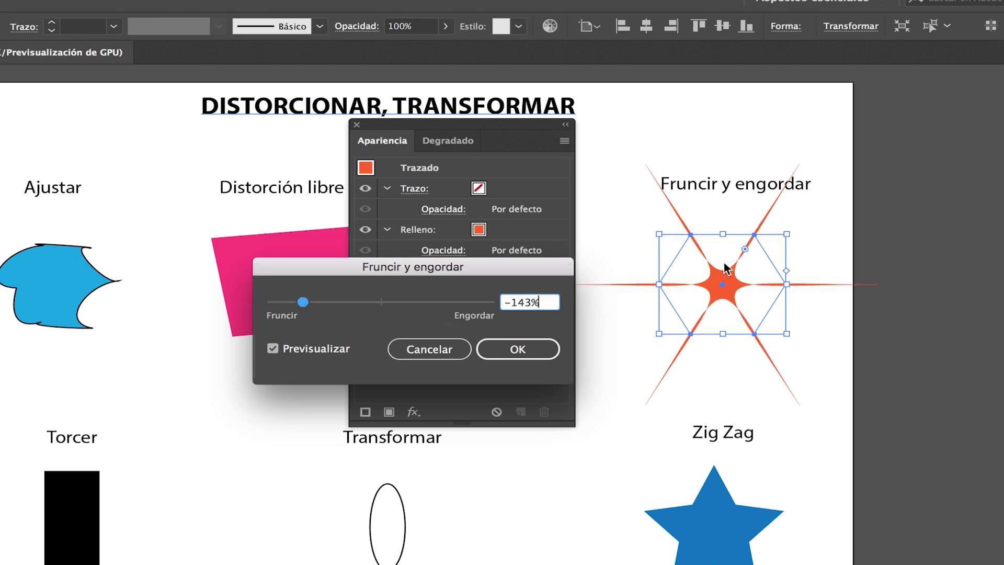
{"action": "left_click_drag", "start_coordinate": [303, 302], "coordinate": [423, 304]}
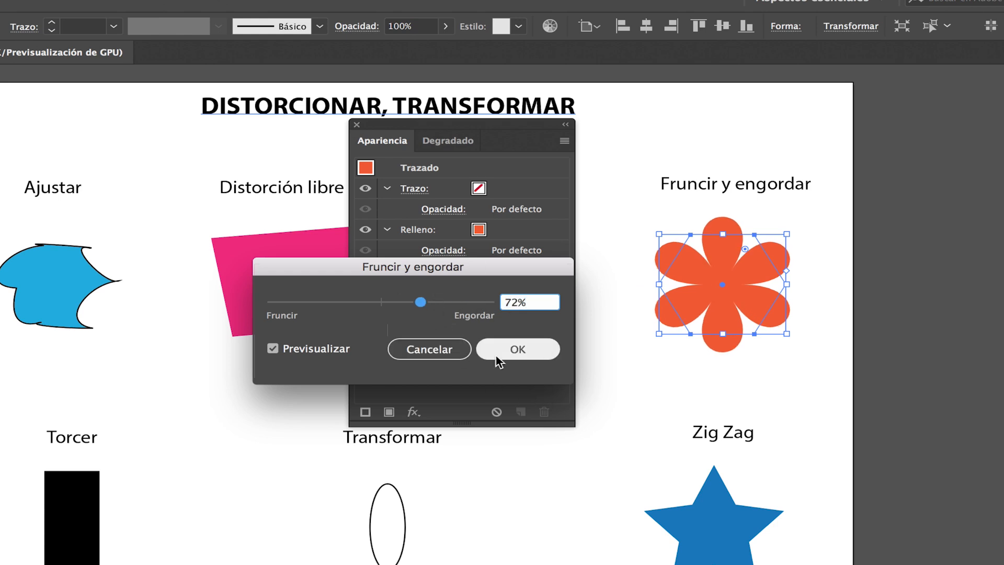
{"action": "left_click", "coordinate": [538, 349]}
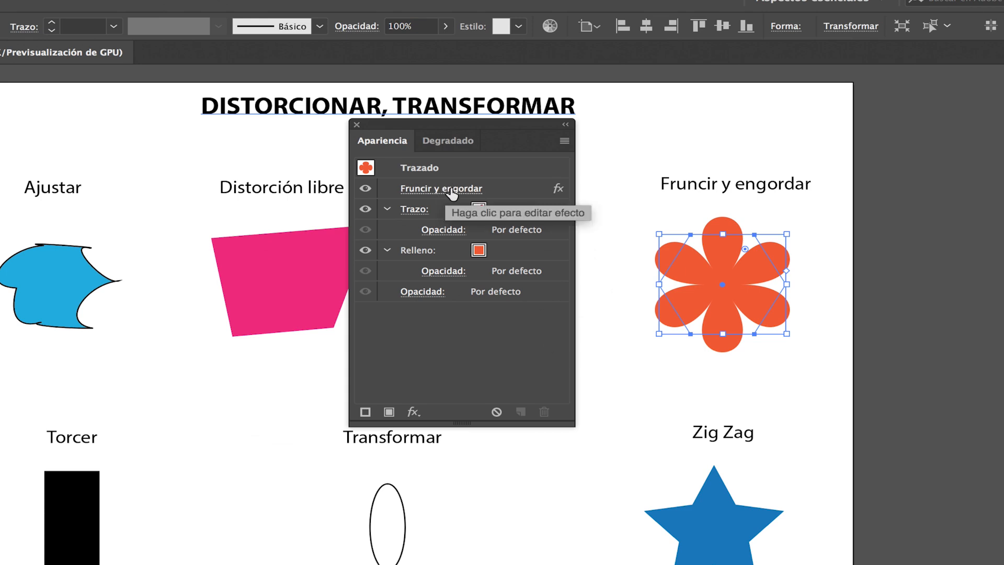
Step: Toggle the hexagon's Fruncir y engordar effect off and back on to compare the shape
{"action": "left_click", "coordinate": [366, 189]}
{"action": "left_click", "coordinate": [366, 188]}
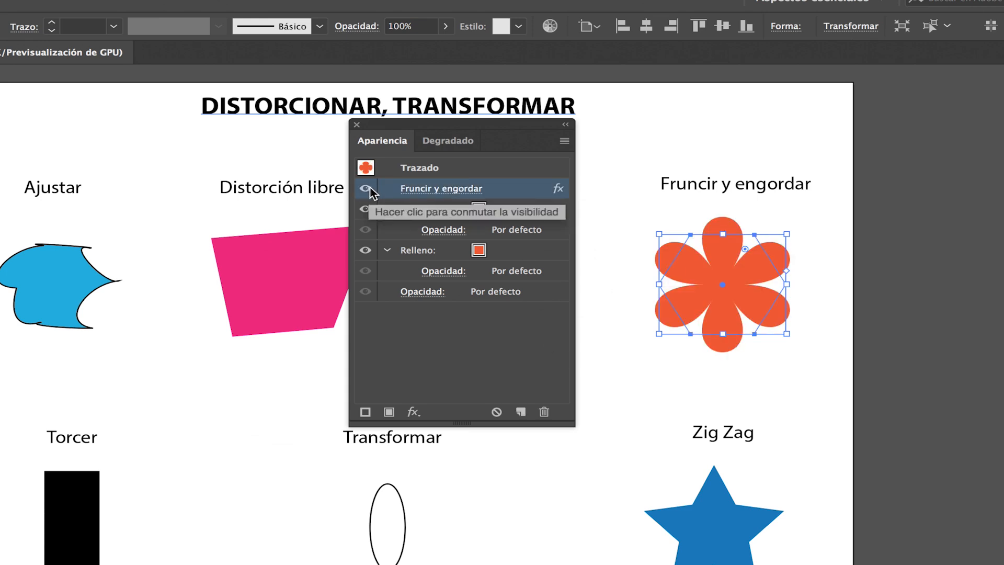
{"action": "left_click", "coordinate": [366, 189]}
{"action": "left_click", "coordinate": [366, 189]}
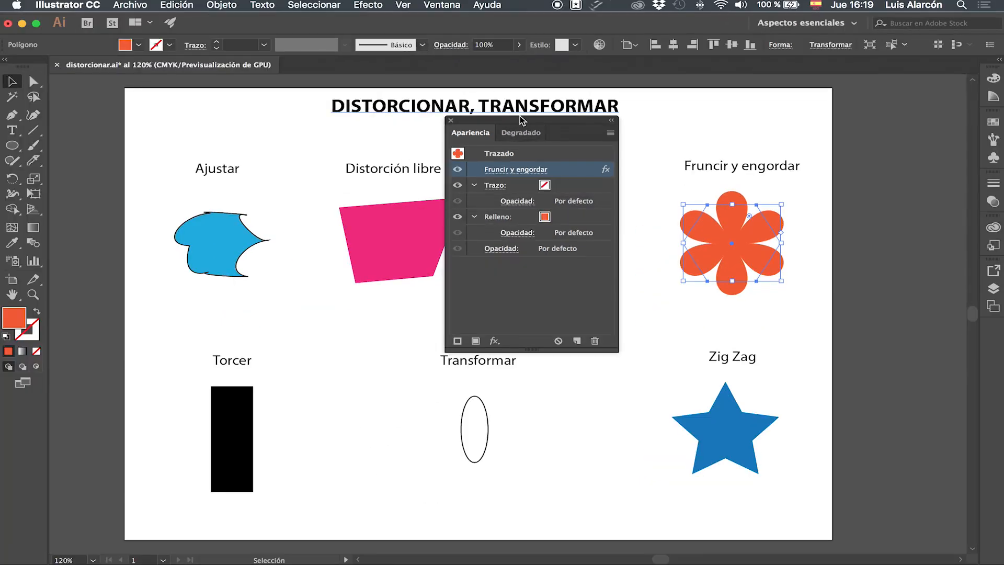
Step: Select the black rectangle and open the Torcer effect for it with preview on, keeping the shape unobstructed
{"action": "left_click_drag", "start_coordinate": [520, 120], "coordinate": [421, 280]}
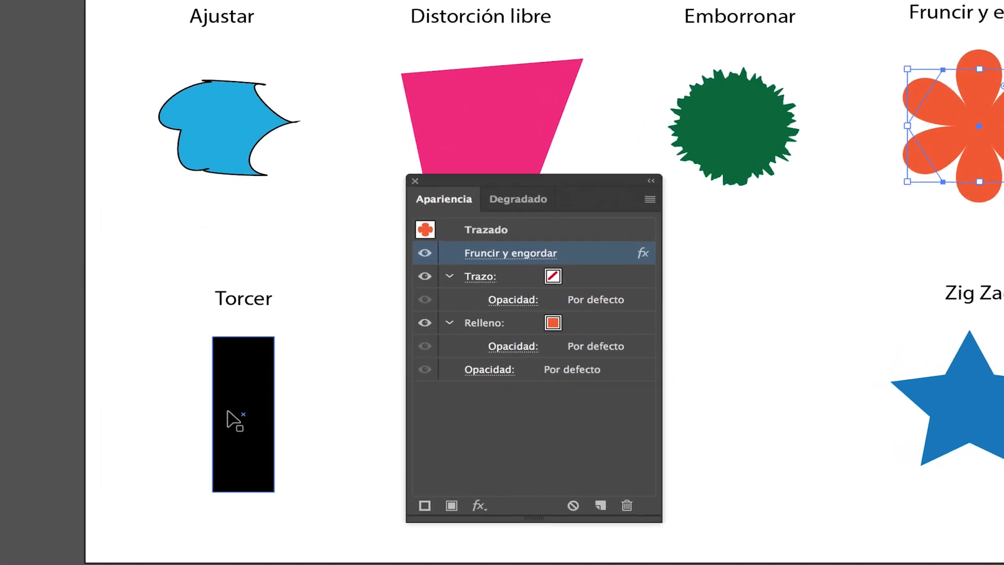
{"action": "left_click", "coordinate": [233, 417]}
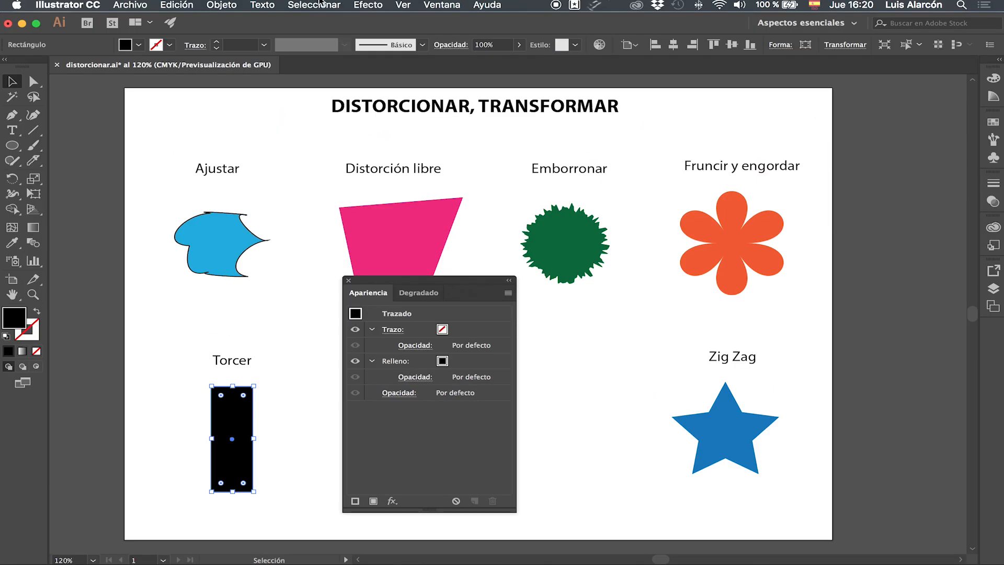
{"action": "left_click", "coordinate": [368, 5]}
{"action": "mouse_move", "coordinate": [435, 132]}
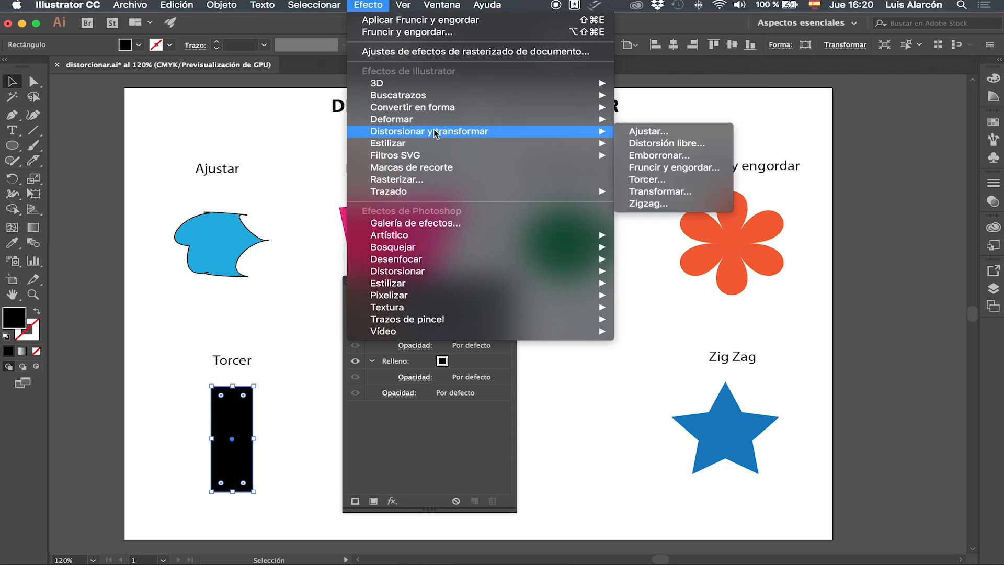
{"action": "left_click", "coordinate": [677, 183]}
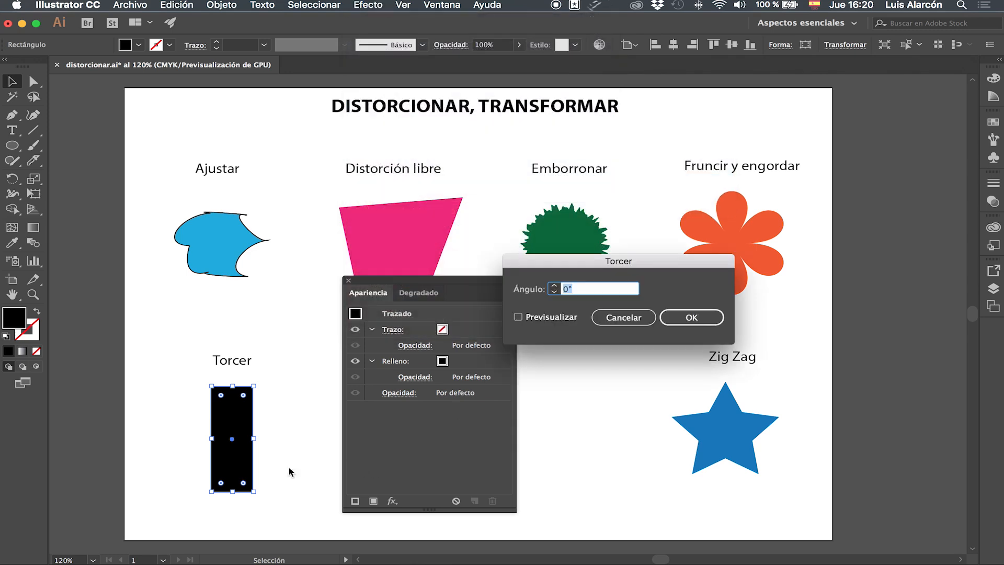
{"action": "left_click", "coordinate": [567, 262]}
{"action": "left_click_drag", "start_coordinate": [641, 197], "coordinate": [310, 320]}
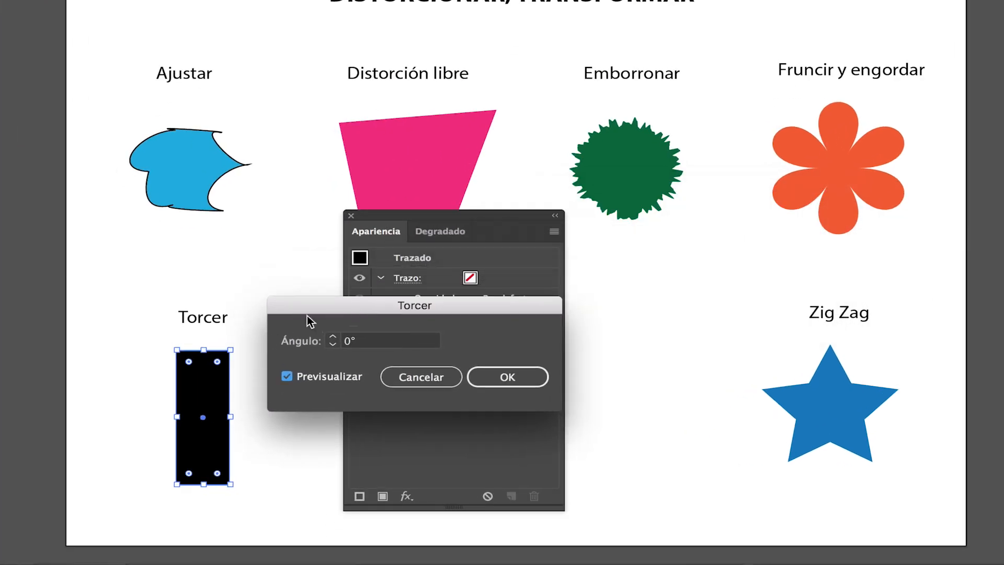
Step: Try twisting the black rectangle with positive Torcer angles, raising Ángulo through 16° and 42° to 50°
{"action": "left_click", "coordinate": [332, 337]}
{"action": "left_click", "coordinate": [332, 337]}
{"action": "left_click", "coordinate": [333, 338]}
{"action": "left_click", "coordinate": [332, 338]}
{"action": "left_click", "coordinate": [332, 337]}
{"action": "left_click", "coordinate": [332, 337]}
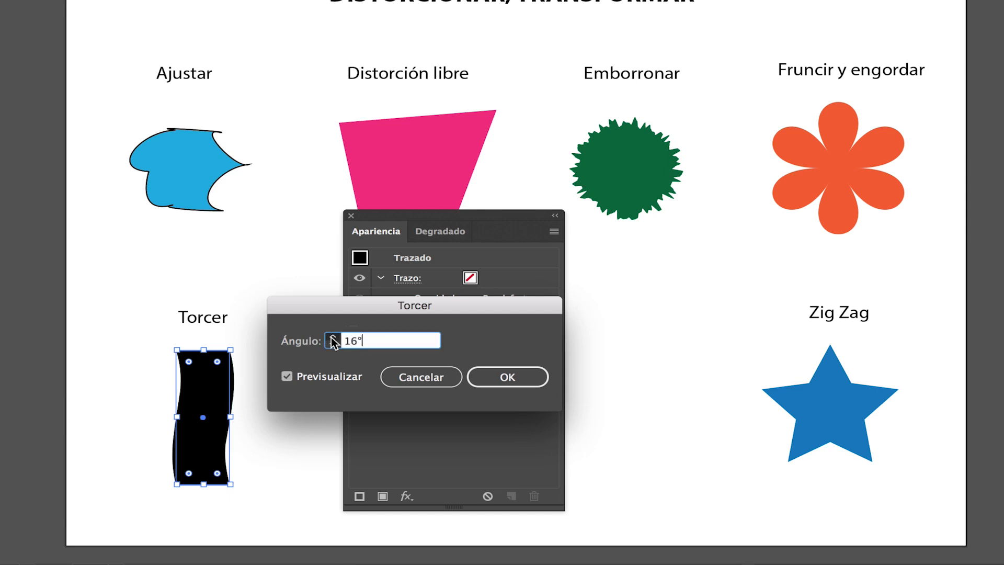
{"action": "left_click", "coordinate": [332, 338]}
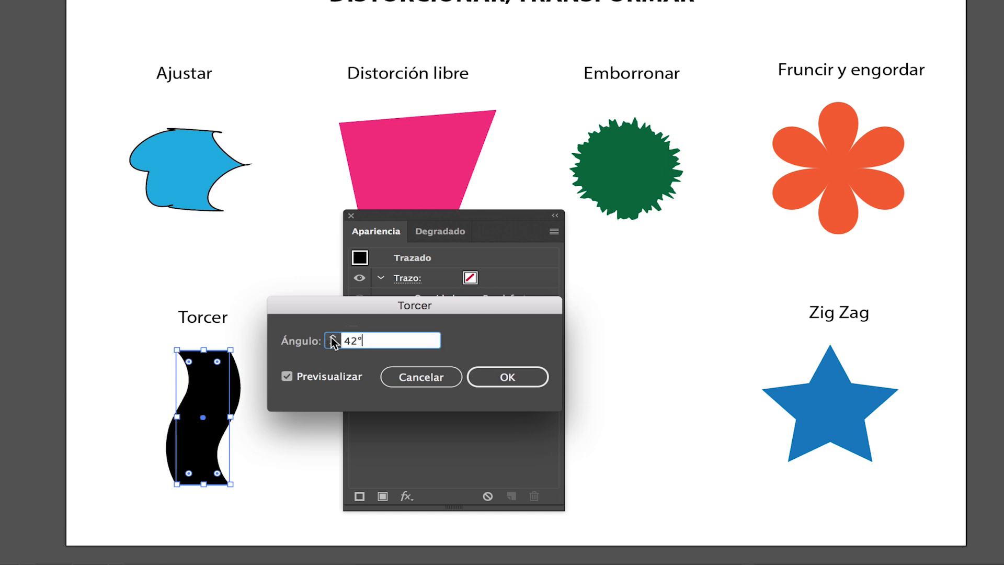
{"action": "left_click", "coordinate": [332, 338]}
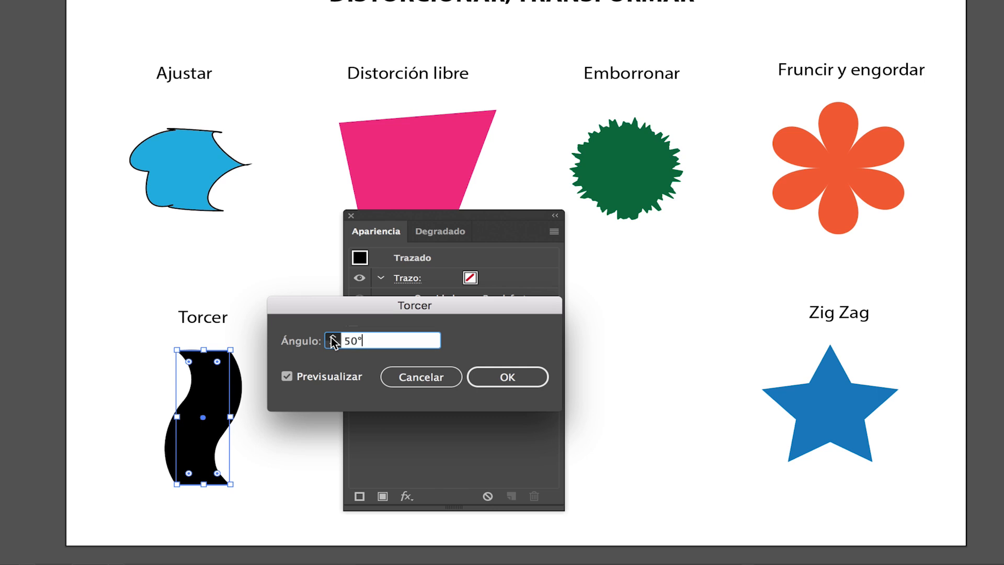
Step: Lower the Torcer angle into negative values and apply the twist to the rectangle at -63°
{"action": "left_click", "coordinate": [334, 344]}
{"action": "left_click", "coordinate": [335, 345]}
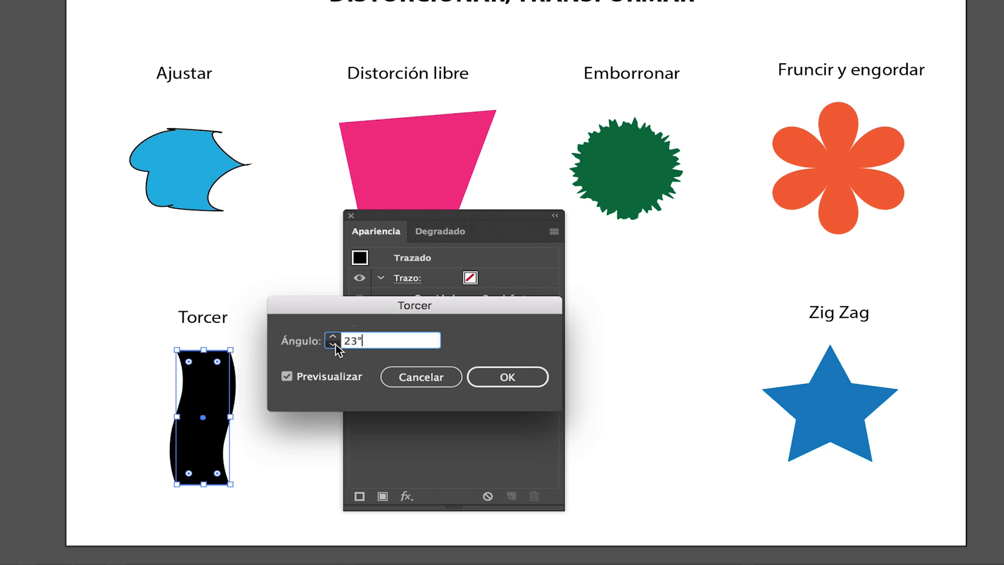
{"action": "left_click", "coordinate": [335, 345]}
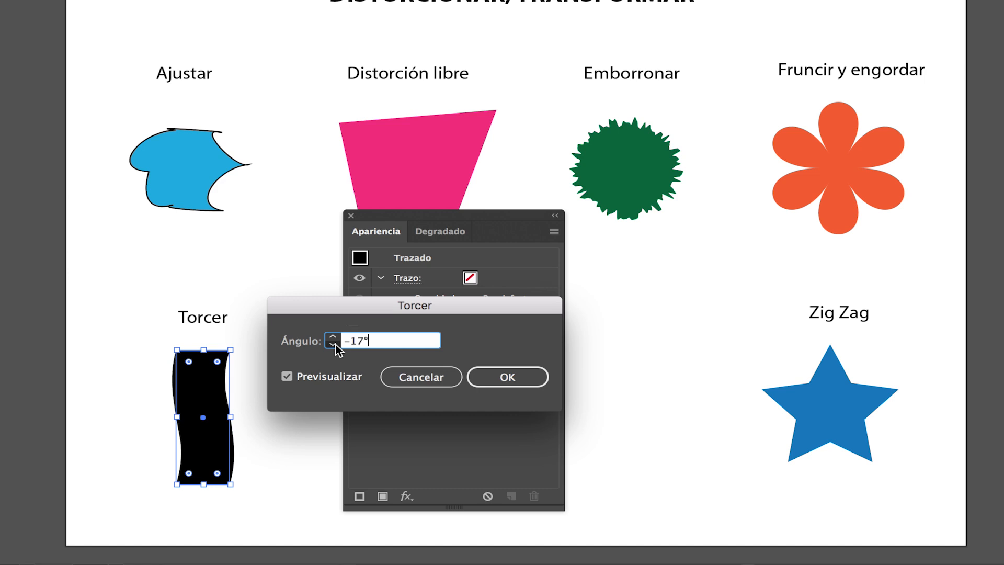
{"action": "left_click", "coordinate": [334, 345]}
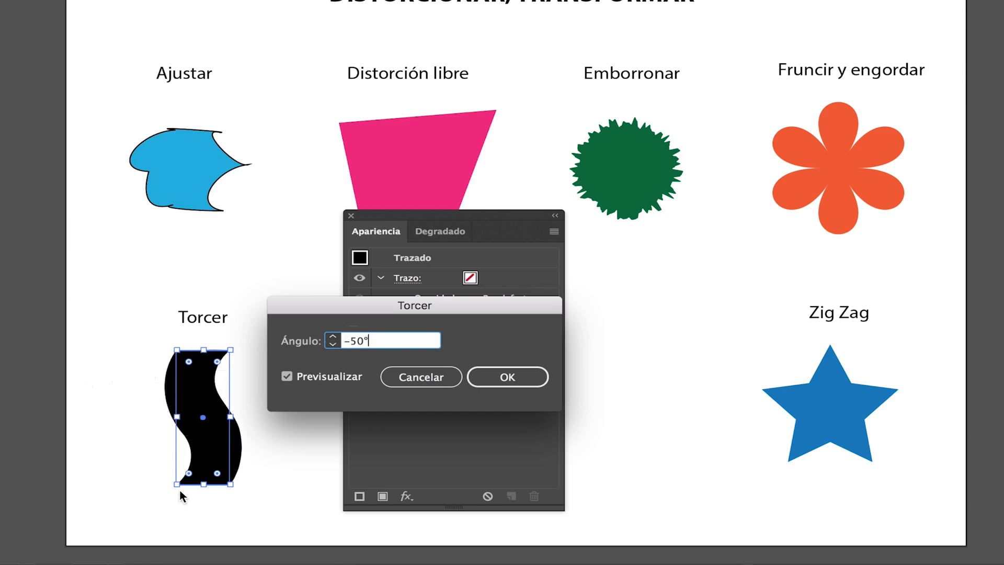
{"action": "left_click", "coordinate": [332, 344]}
{"action": "left_click", "coordinate": [333, 344]}
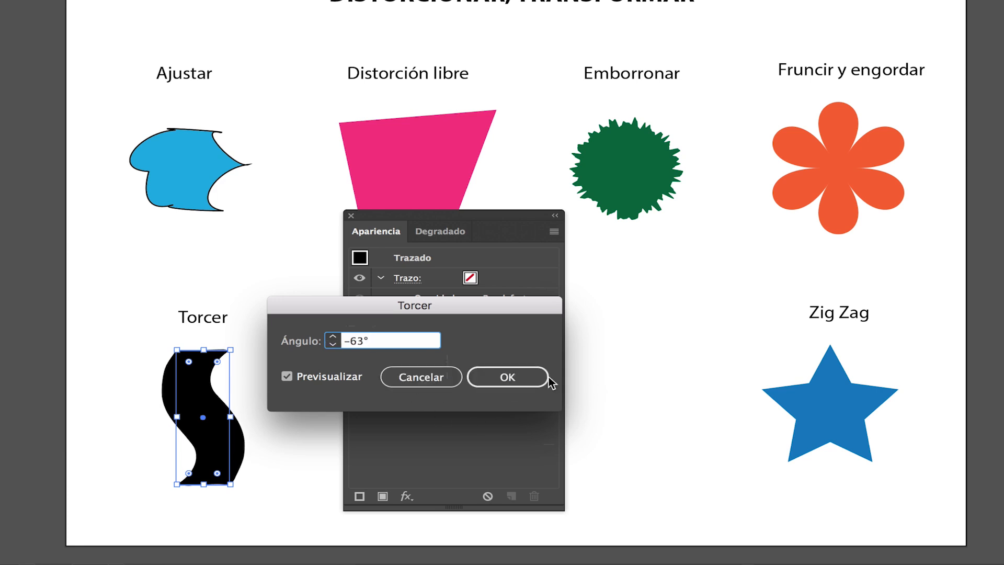
{"action": "left_click", "coordinate": [510, 385]}
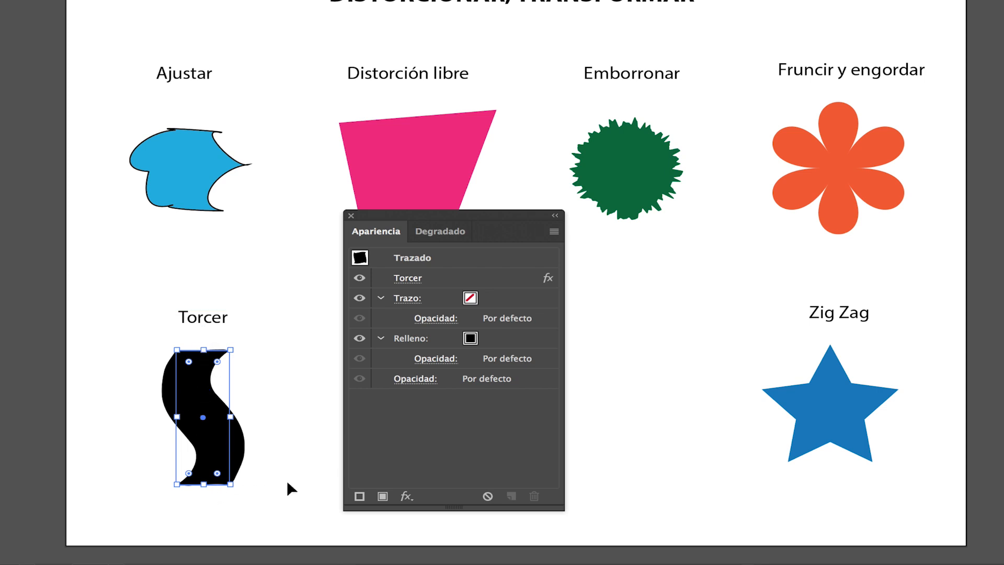
Step: Toggle the black rectangle's Torcer effect off and back on to compare the shape
{"action": "left_click", "coordinate": [360, 278]}
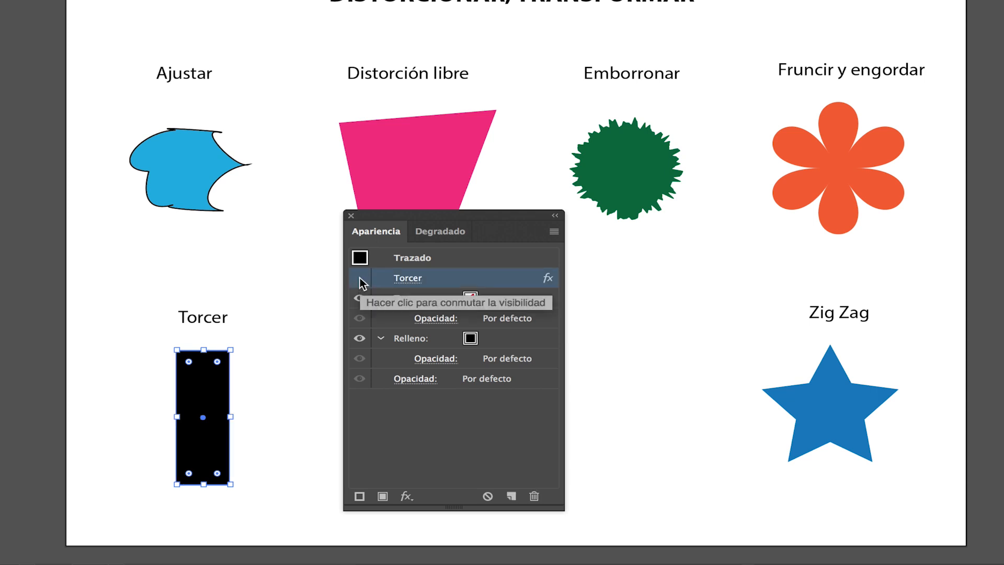
{"action": "left_click", "coordinate": [360, 278]}
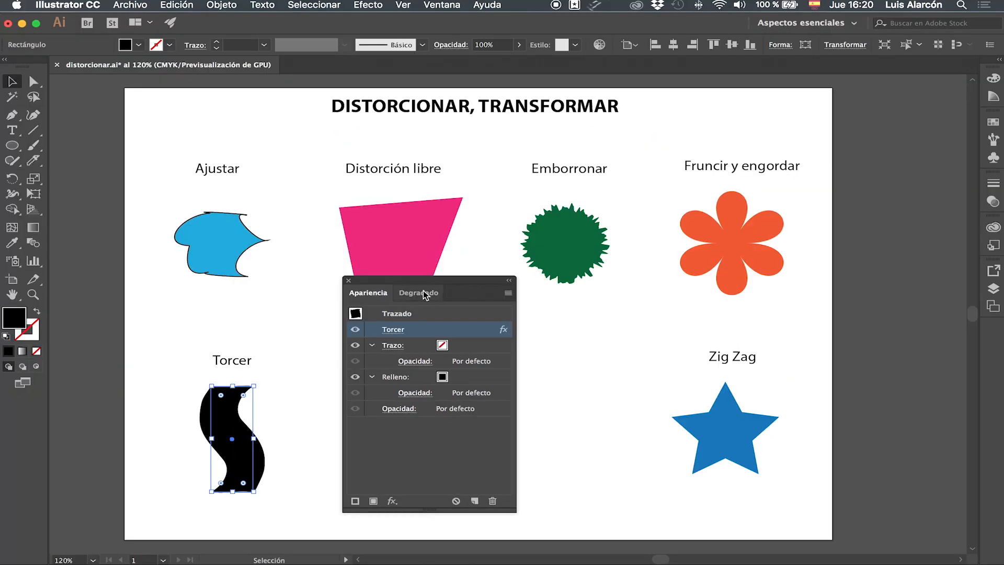
Step: Uncover and select the outlined ellipse and move it up to sit just below the Transformar label
{"action": "left_click_drag", "start_coordinate": [448, 217], "coordinate": [786, 226]}
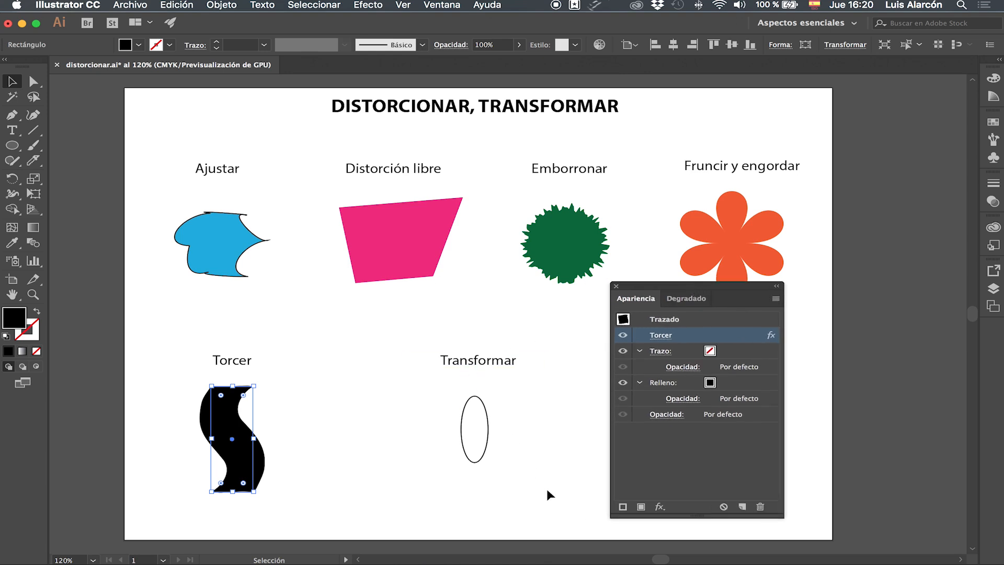
{"action": "key", "text": "super+plus"}
{"action": "key", "text": "v"}
{"action": "scroll", "coordinate": [525, 426], "scroll_direction": "right", "scroll_amount": 10}
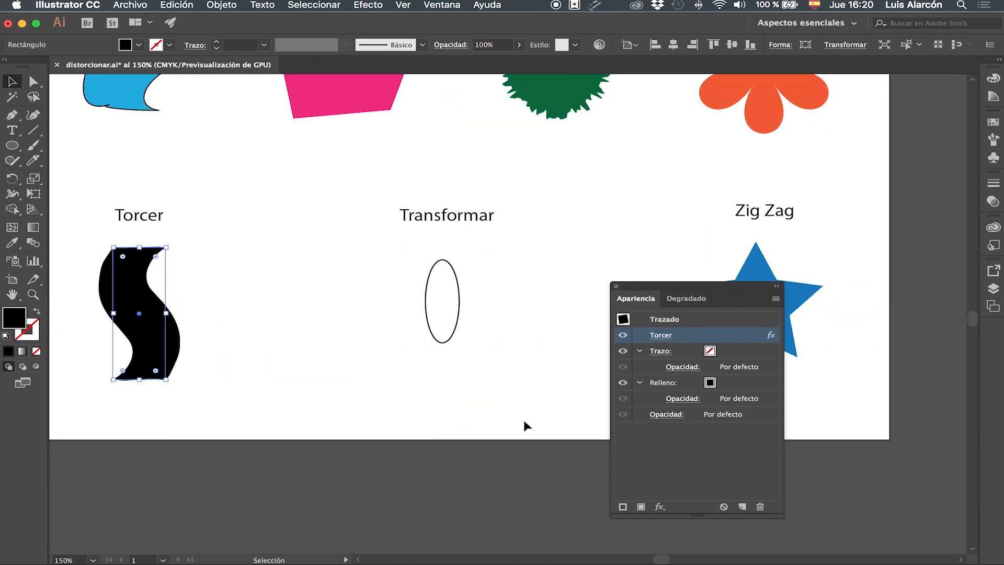
{"action": "left_click", "coordinate": [524, 423]}
{"action": "left_click", "coordinate": [459, 290]}
{"action": "key", "text": "space"}
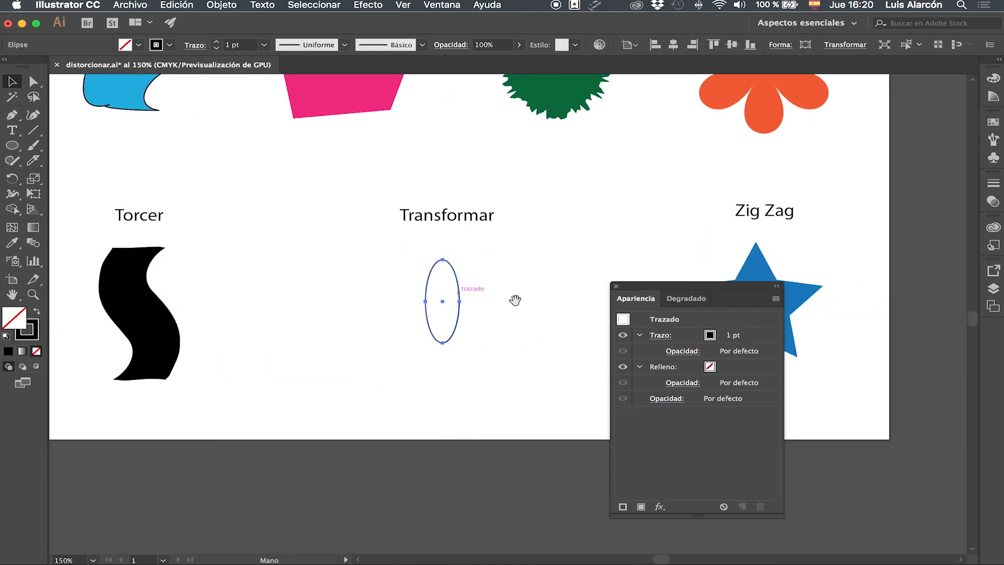
{"action": "left_click_drag", "start_coordinate": [509, 294], "coordinate": [458, 313]}
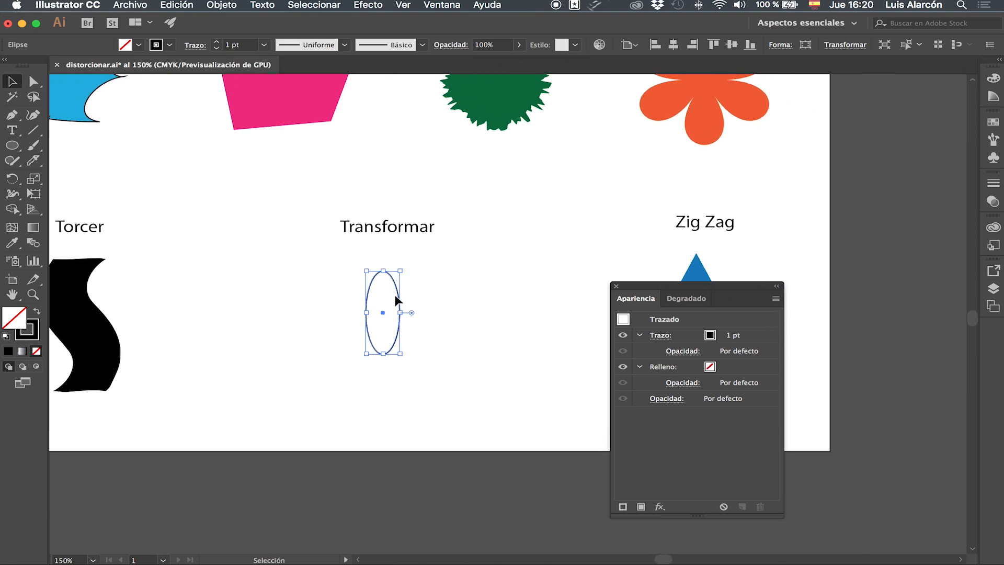
{"action": "left_click_drag", "start_coordinate": [397, 289], "coordinate": [401, 280]}
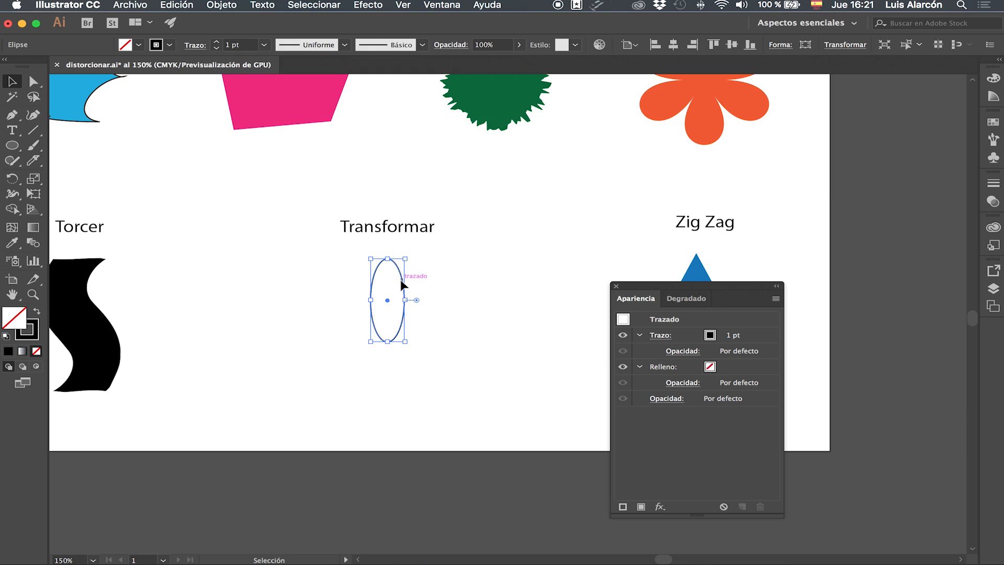
{"action": "left_click_drag", "start_coordinate": [402, 285], "coordinate": [404, 272]}
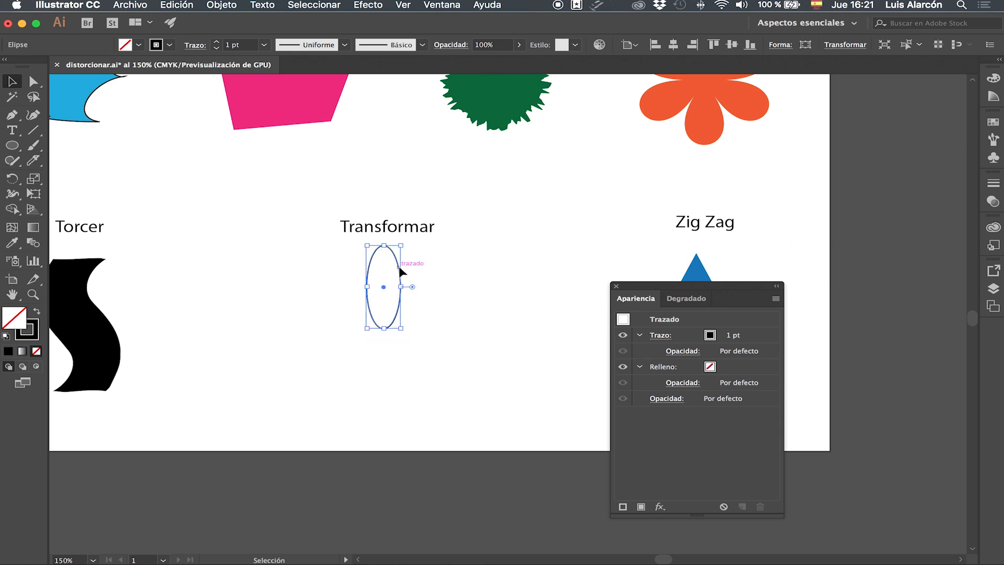
Step: Apply the Transformar effect to the ellipse with a rotation angle of 20°
{"action": "left_click", "coordinate": [370, 4]}
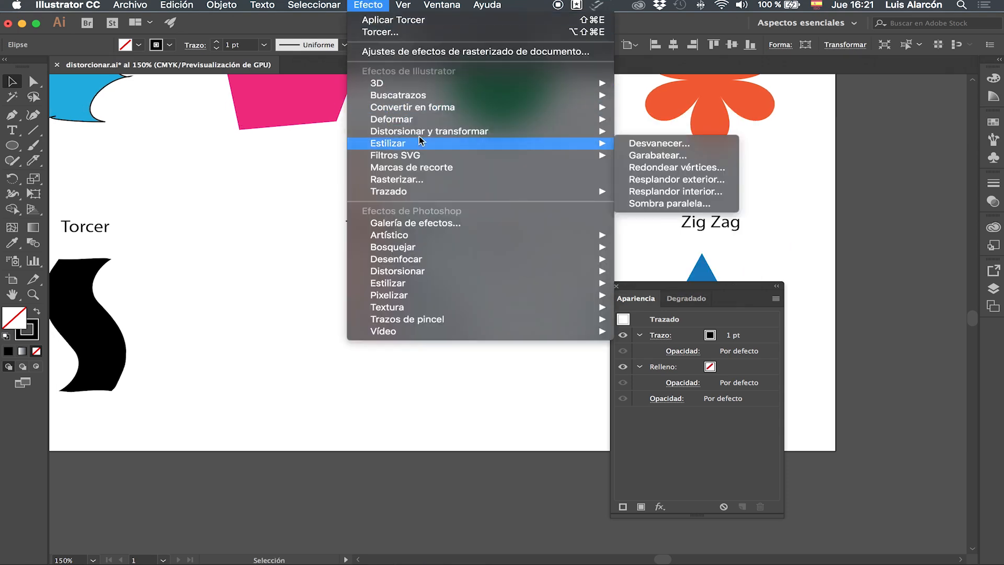
{"action": "mouse_move", "coordinate": [428, 134]}
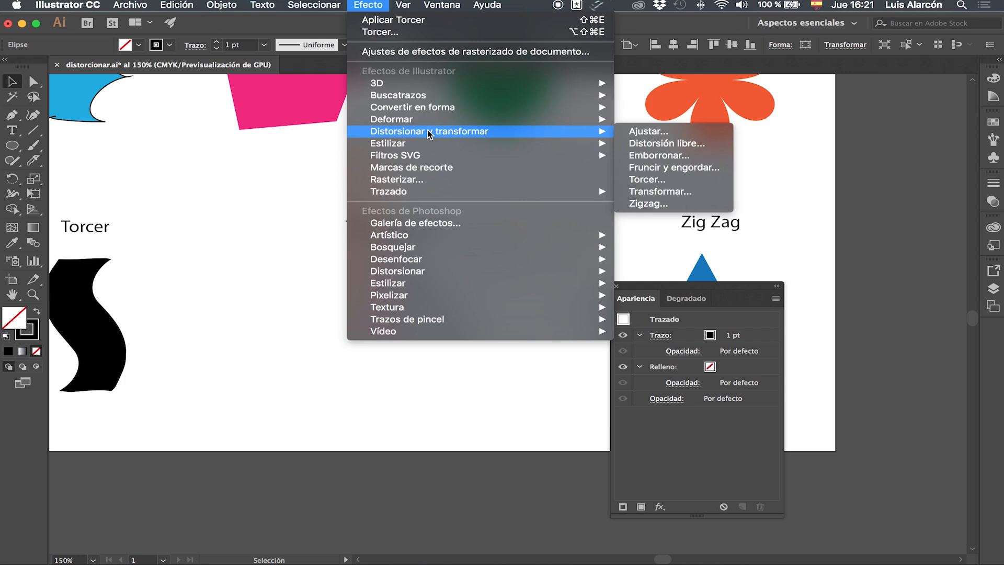
{"action": "left_click", "coordinate": [714, 192]}
{"action": "left_click", "coordinate": [651, 432]}
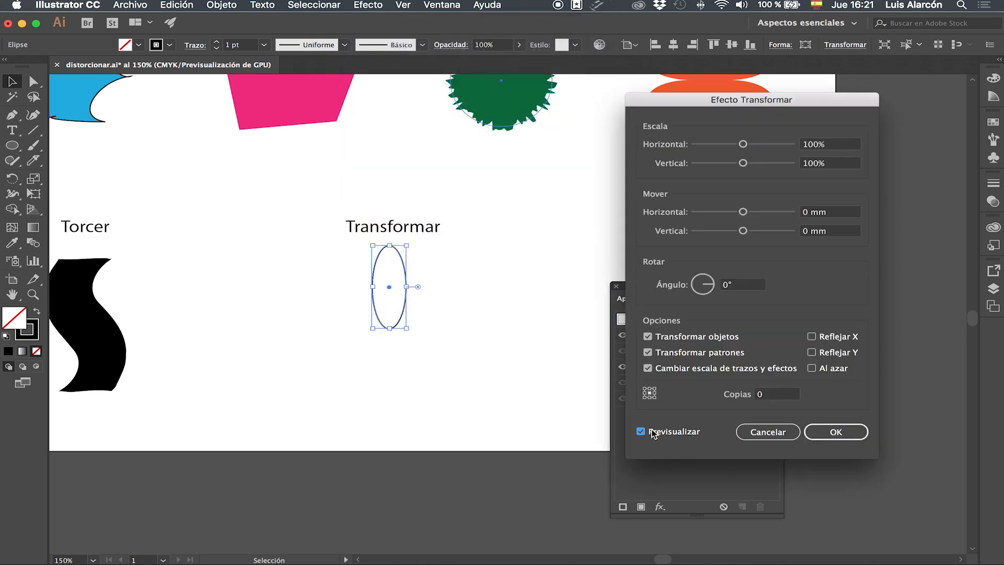
{"action": "left_click", "coordinate": [725, 287]}
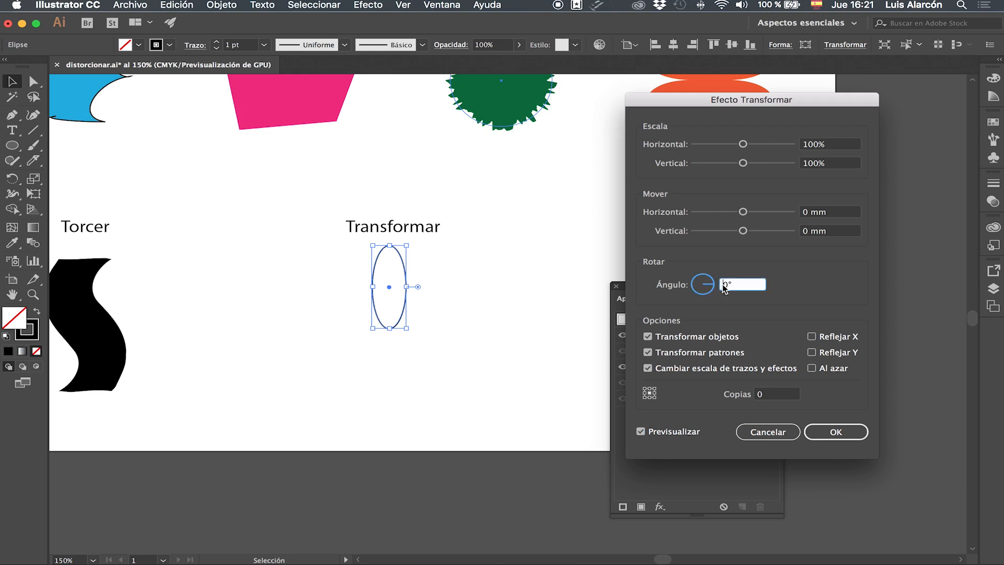
{"action": "type", "text": "2"}
{"action": "key", "text": "Tab"}
{"action": "key", "text": "Return"}
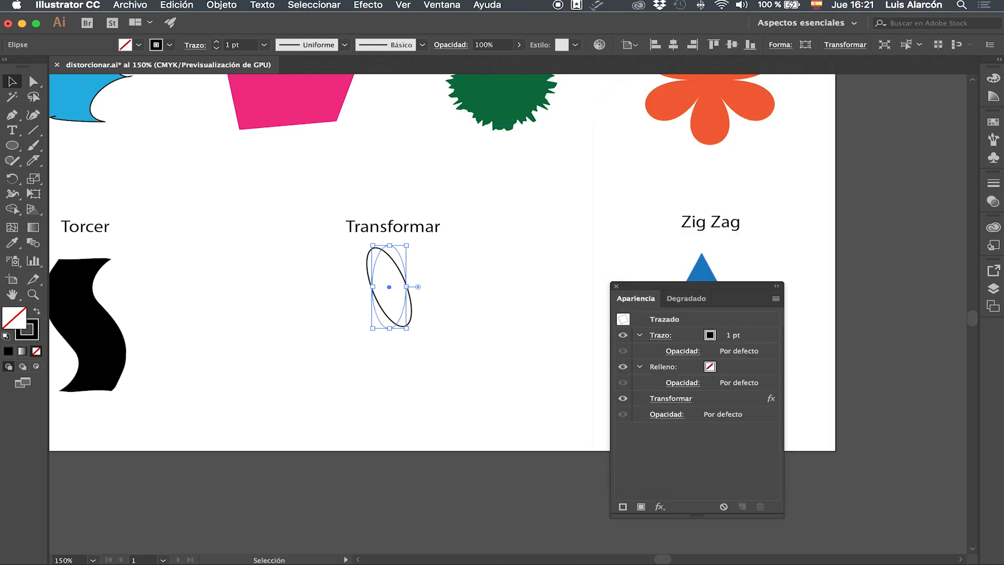
Step: Edit the ellipse's Transformar effect so it rotates about the bottom-centre reference point, with preview on
{"action": "left_click", "coordinate": [671, 400]}
{"action": "left_click", "coordinate": [641, 432]}
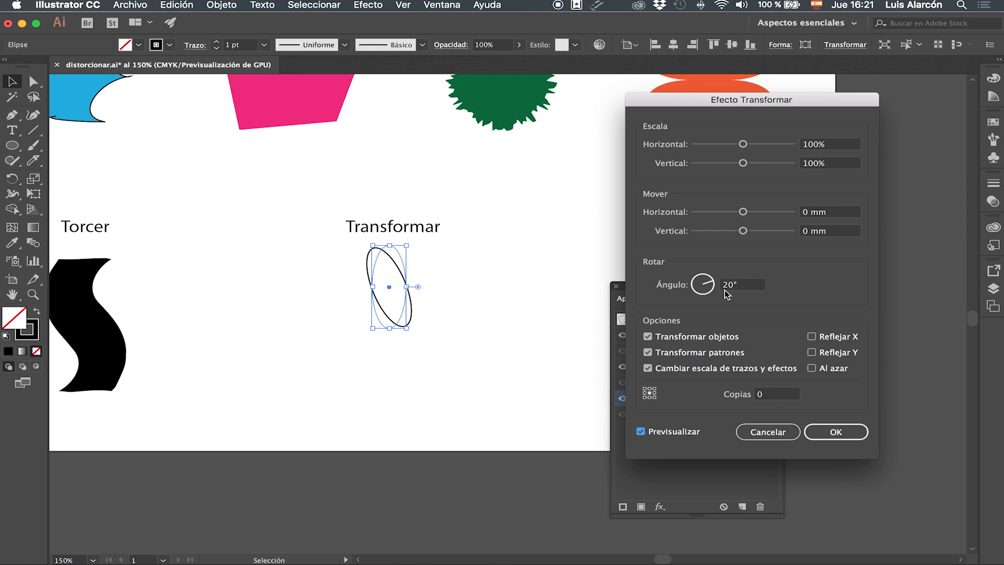
{"action": "left_click", "coordinate": [649, 397]}
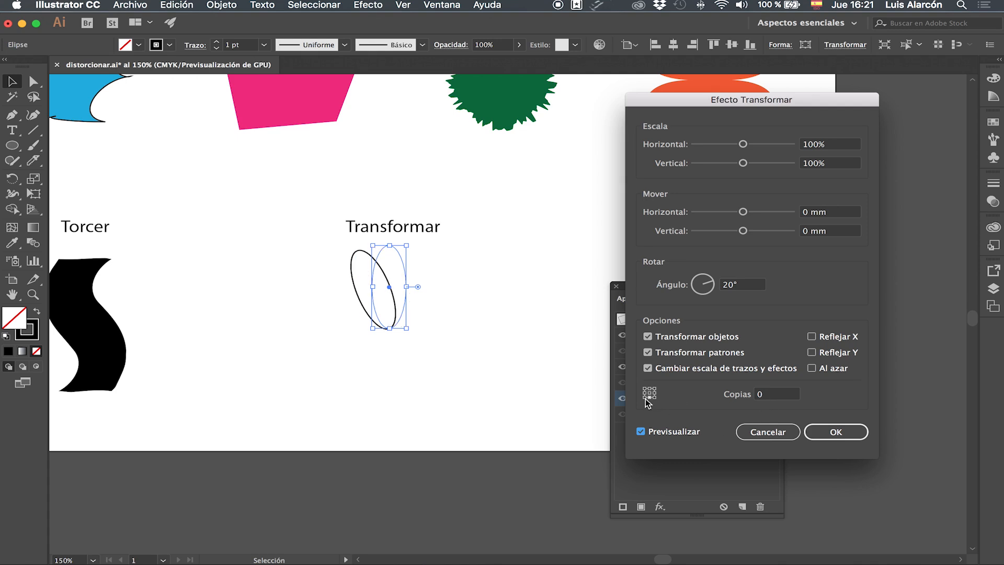
{"action": "left_click", "coordinate": [649, 392]}
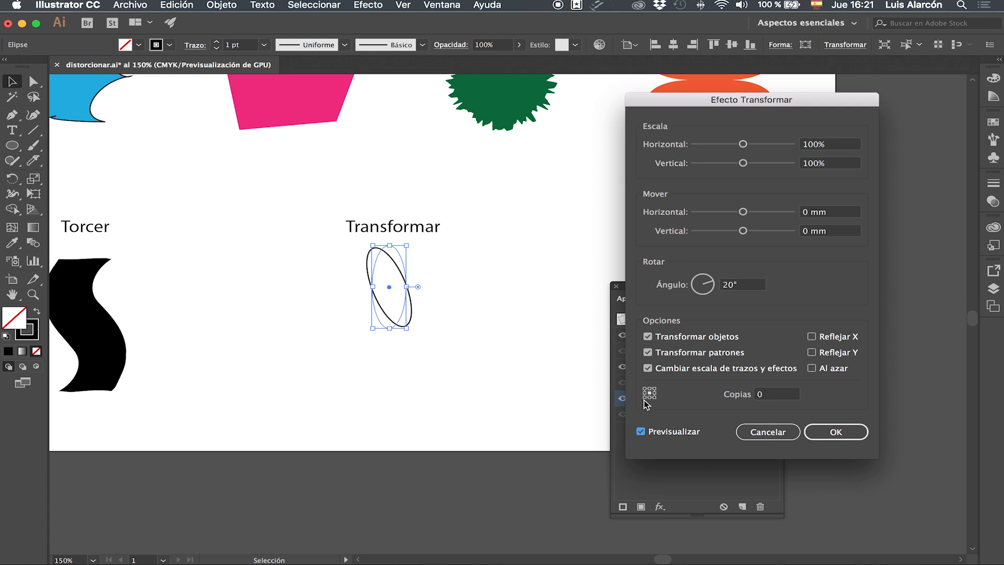
{"action": "left_click", "coordinate": [645, 398]}
{"action": "left_click", "coordinate": [651, 397]}
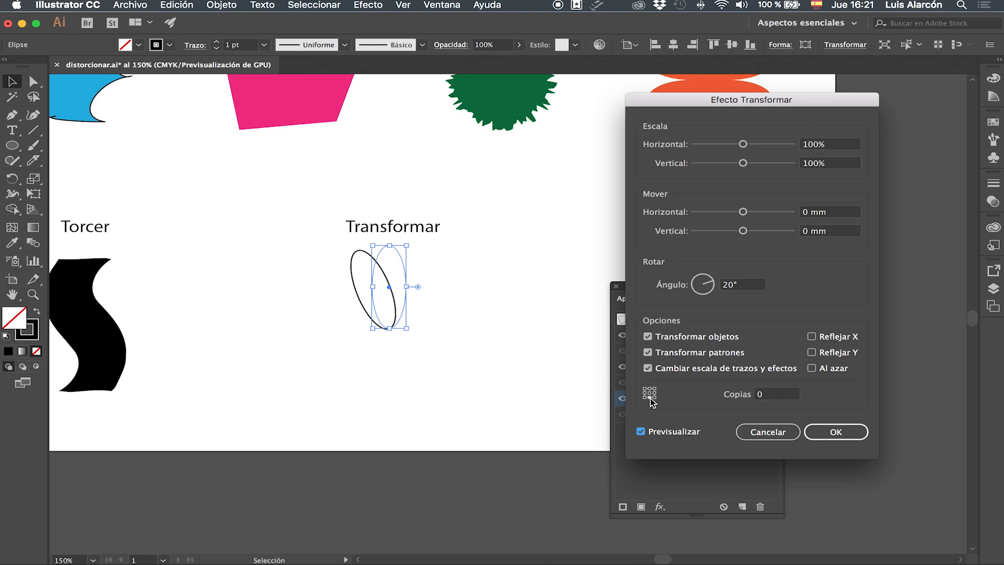
Step: Raise the Transformar effect's number of copies to 17 to complete the flower pattern
{"action": "left_click", "coordinate": [743, 397]}
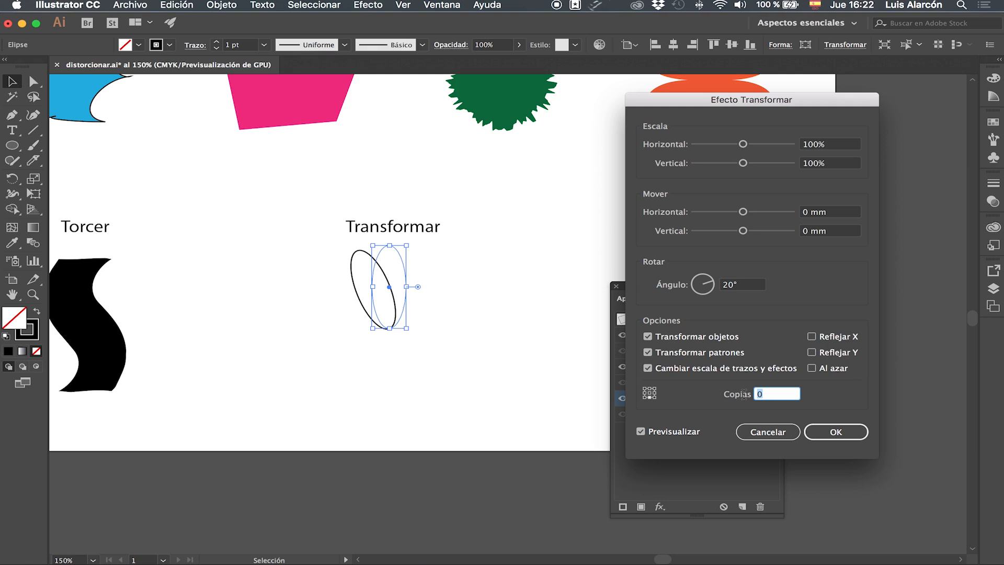
{"action": "type", "text": "1"}
{"action": "left_click_drag", "start_coordinate": [763, 395], "coordinate": [743, 394]}
{"action": "key", "text": "Up"}
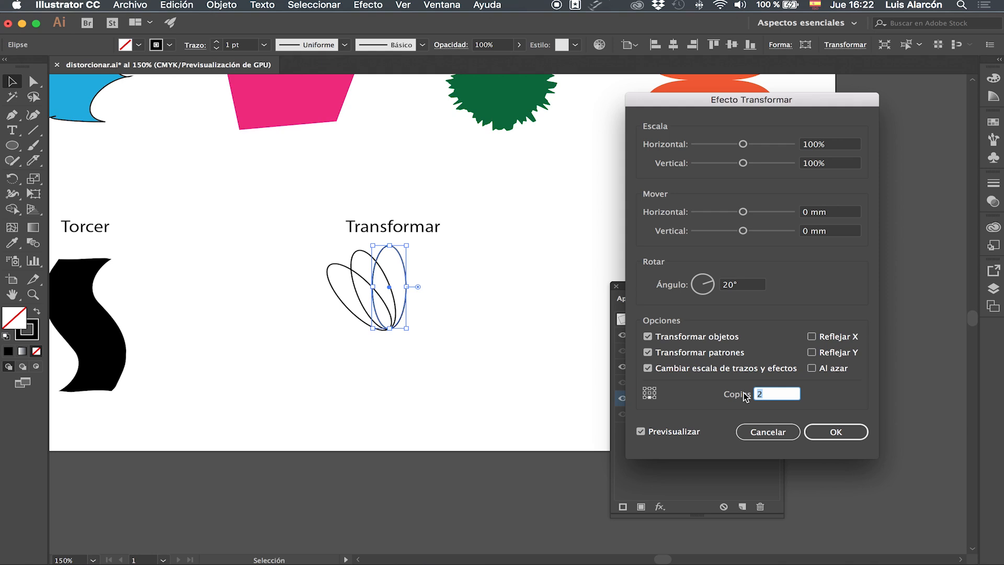
{"action": "key", "text": "Up"}
{"action": "key", "text": "Up"}
{"action": "key", "text": "Up"}
{"action": "key", "text": "Up"}
{"action": "key", "text": "Up"}
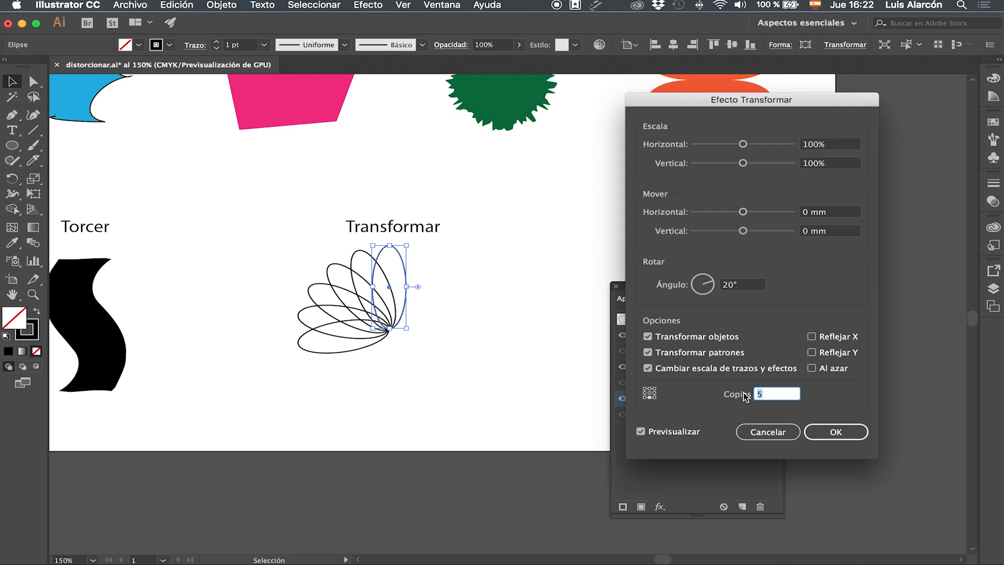
{"action": "key", "text": "Up"}
{"action": "key", "text": "Up"}
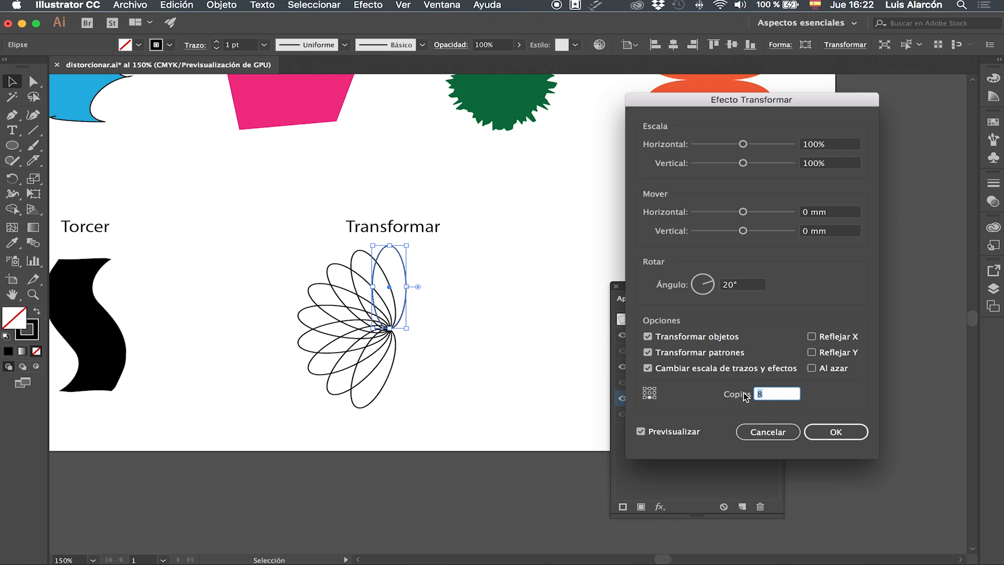
{"action": "key", "text": "Up"}
{"action": "key", "text": "Up"}
{"action": "key", "text": "Up"}
{"action": "key", "text": "Up"}
{"action": "key", "text": "Up"}
{"action": "key", "text": "Up"}
{"action": "key", "text": "Up"}
{"action": "key", "text": "Up"}
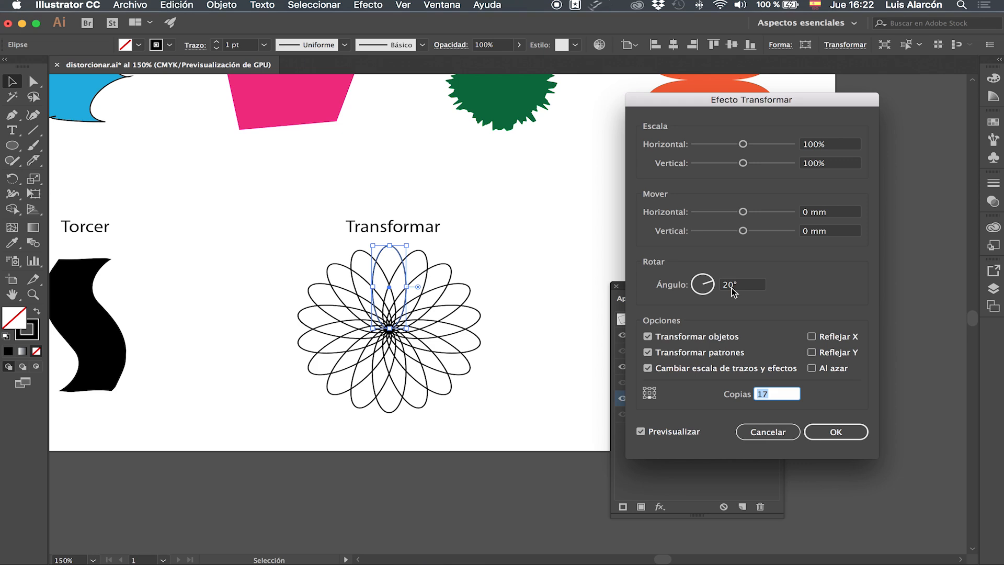
Step: Try a rotation angle of 23° on the Transformar copies and restore it to 20°
{"action": "scroll", "coordinate": [732, 292], "scroll_direction": "up", "scroll_amount": 3}
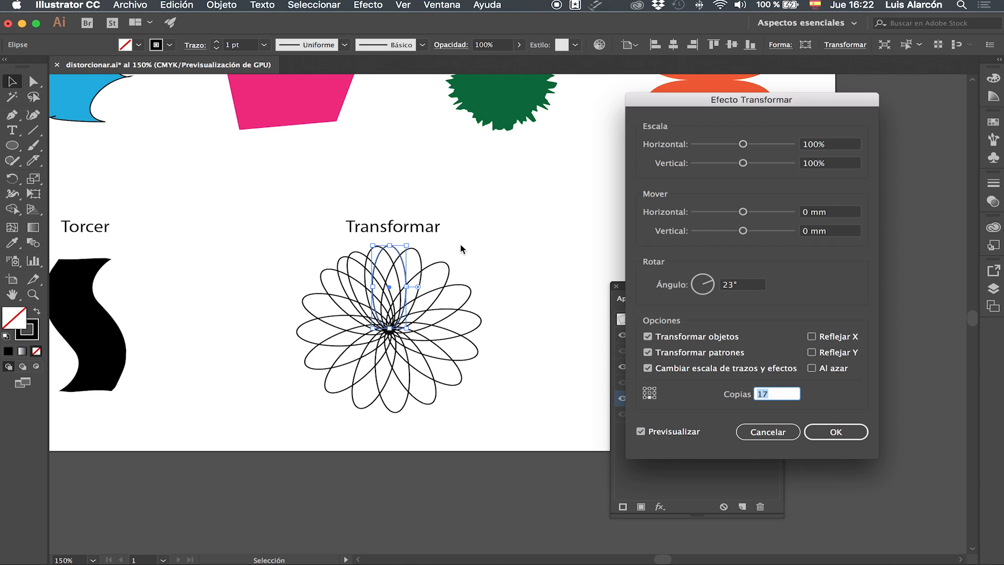
{"action": "left_click", "coordinate": [731, 288]}
{"action": "type", "text": "0"}
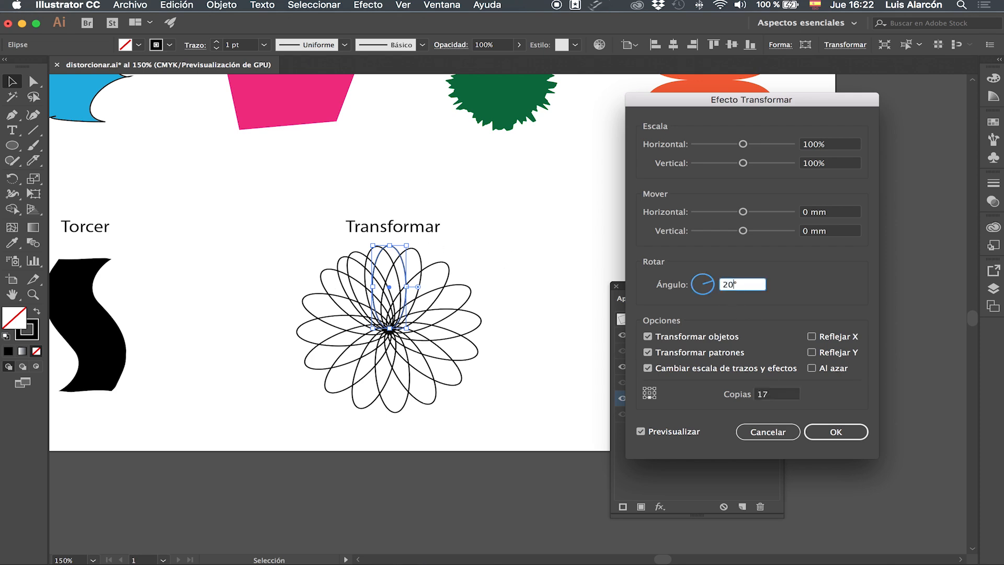
{"action": "left_click", "coordinate": [786, 396]}
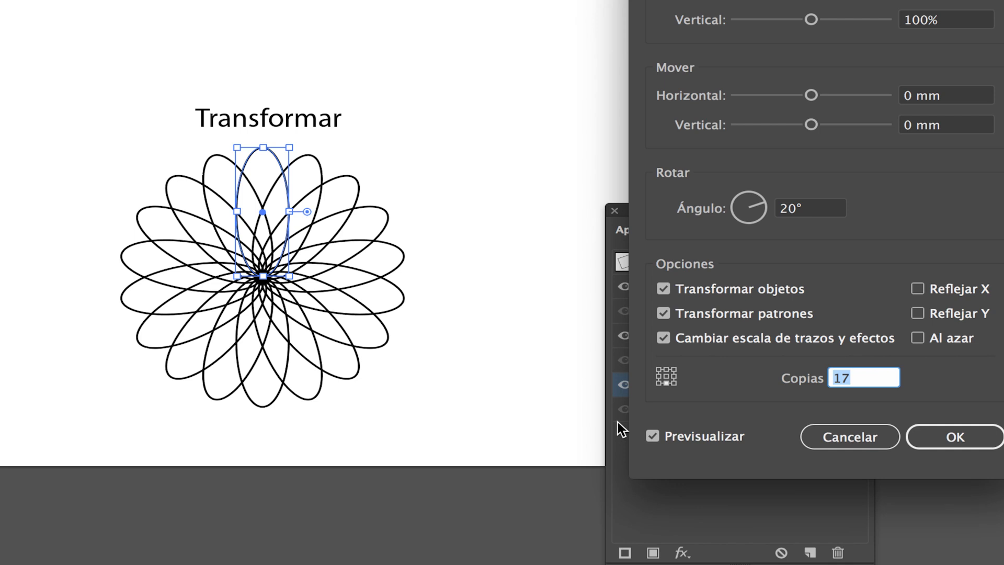
Step: Try the corner and middle-side reference points to compare how the rotated ellipse copies are arranged
{"action": "left_click", "coordinate": [658, 383]}
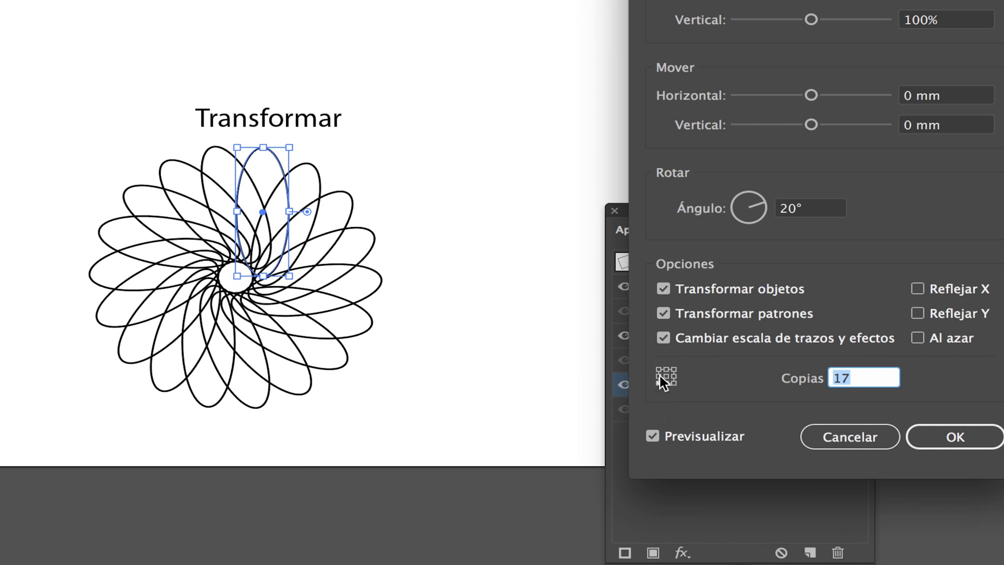
{"action": "left_click", "coordinate": [659, 369]}
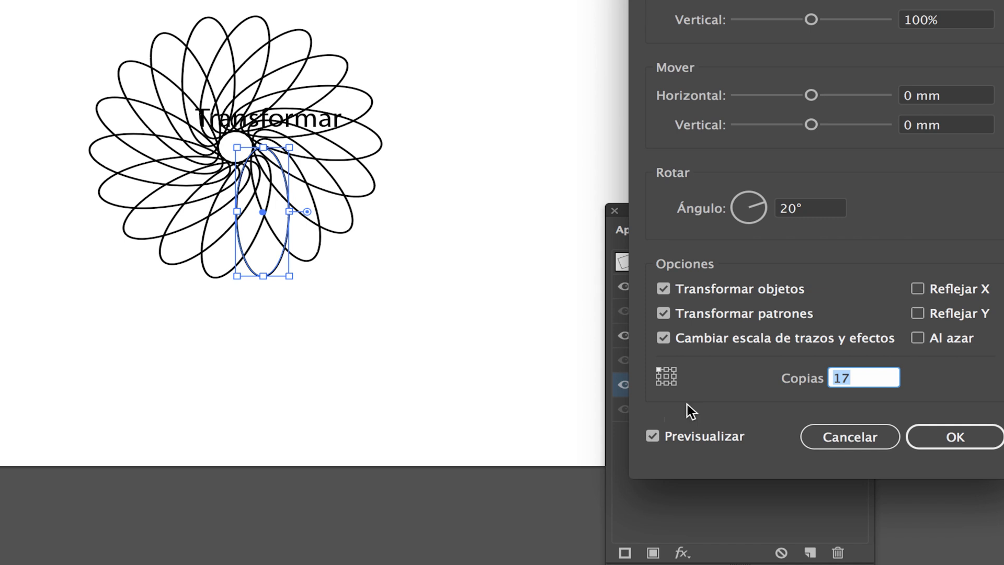
{"action": "left_click", "coordinate": [674, 383]}
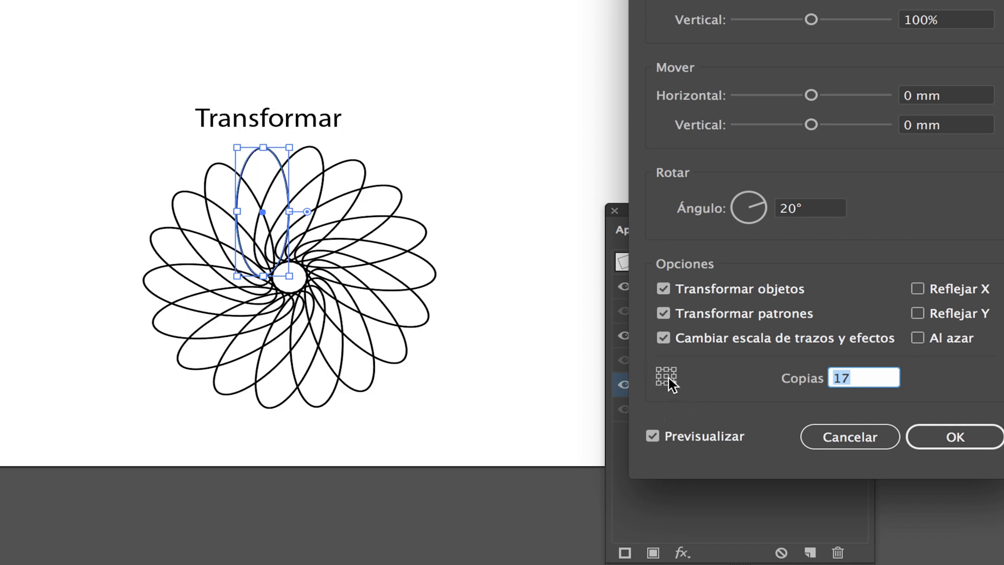
{"action": "left_click", "coordinate": [667, 376]}
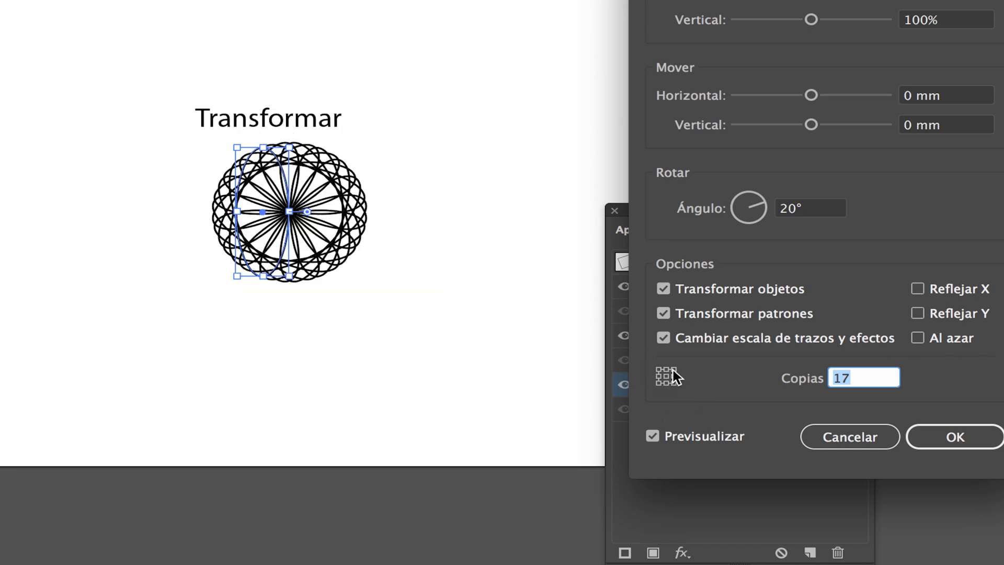
{"action": "left_click", "coordinate": [673, 369]}
{"action": "left_click", "coordinate": [658, 368]}
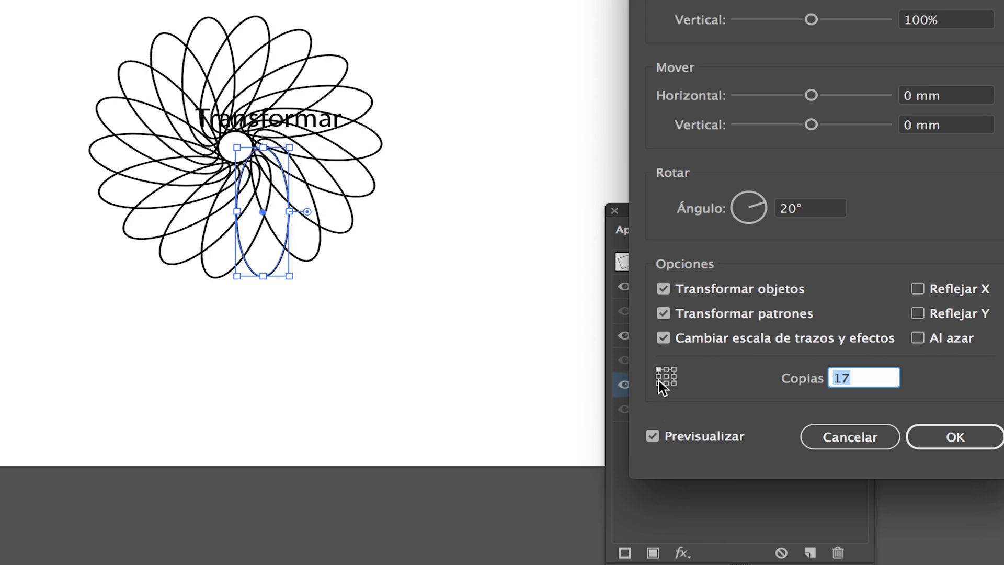
{"action": "left_click", "coordinate": [659, 383]}
{"action": "left_click", "coordinate": [672, 383]}
{"action": "left_click", "coordinate": [659, 376]}
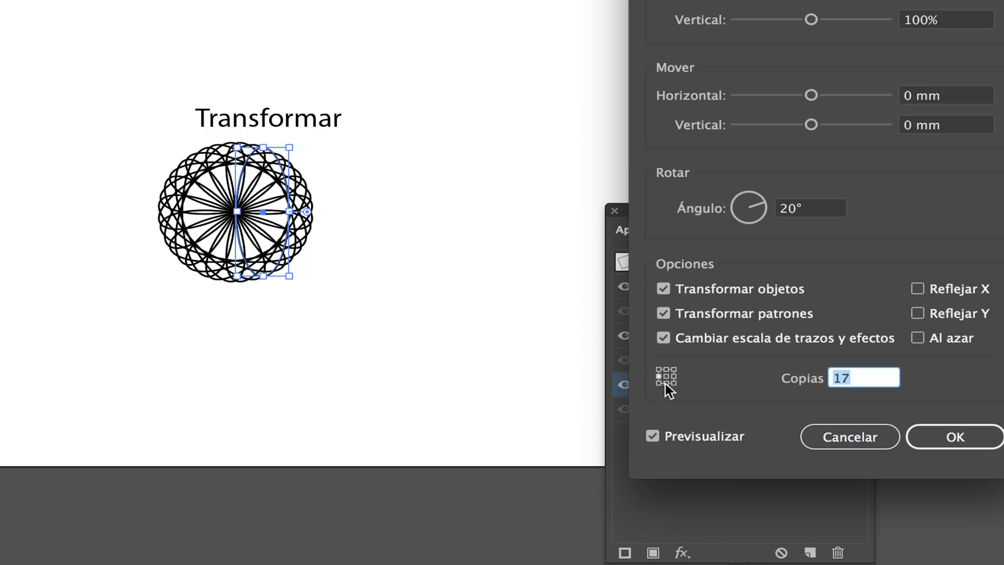
{"action": "left_click", "coordinate": [674, 376]}
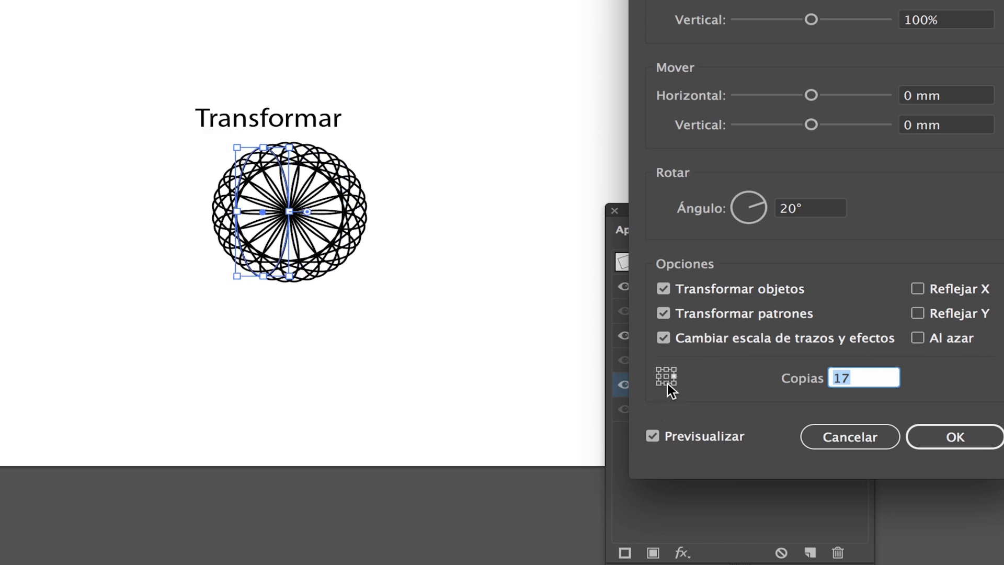
Step: Set the reference point back to bottom centre and apply the edited Transformar effect to the ellipse
{"action": "left_click", "coordinate": [667, 384]}
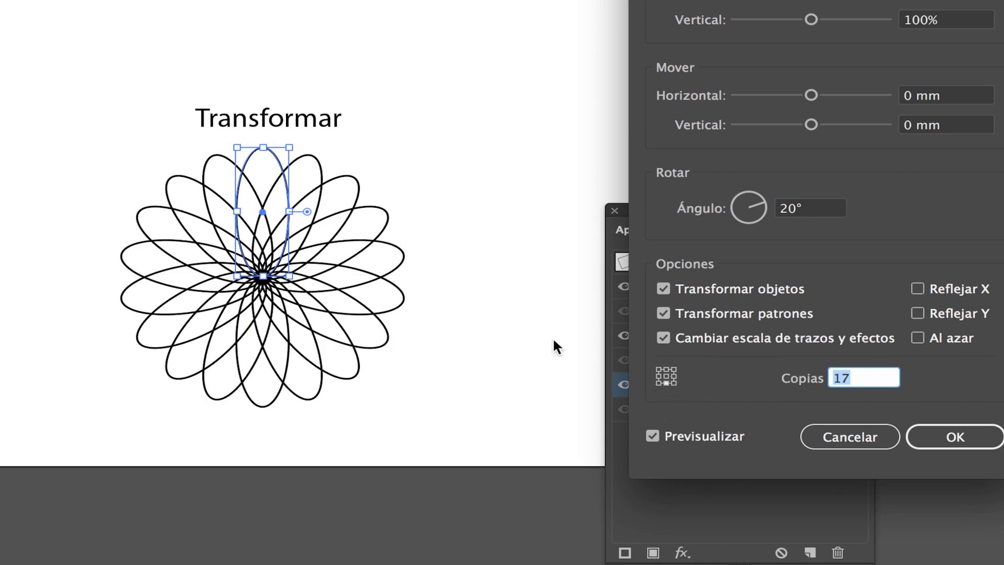
{"action": "left_click", "coordinate": [951, 430]}
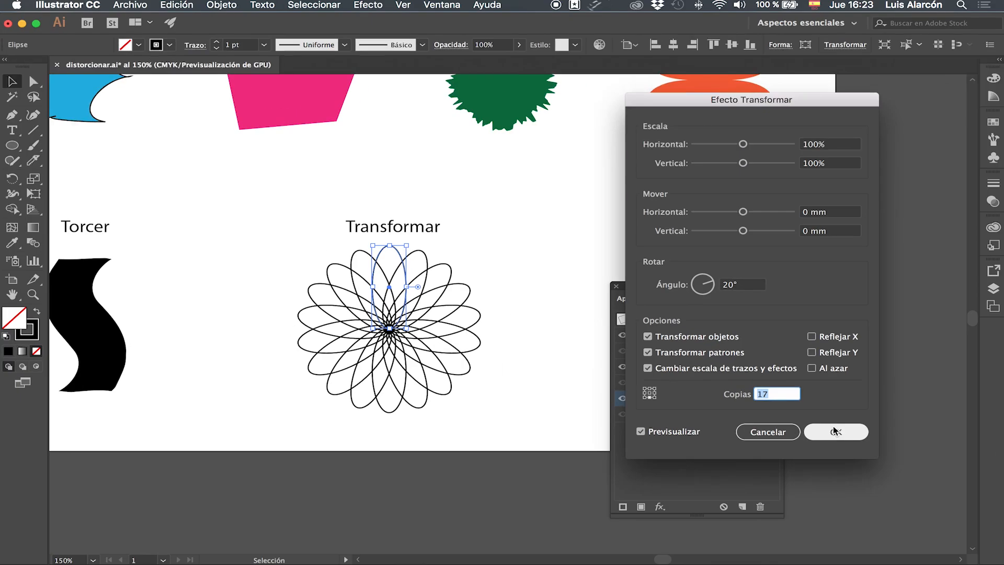
{"action": "left_click", "coordinate": [952, 436]}
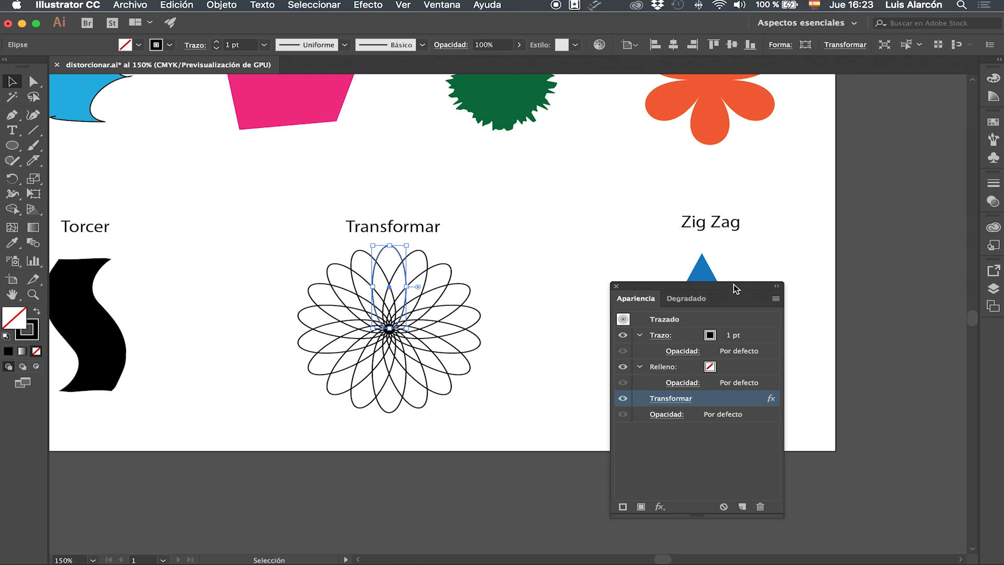
Step: Uncover the blue star below the Zig Zag label and select it
{"action": "left_click_drag", "start_coordinate": [733, 284], "coordinate": [557, 215]}
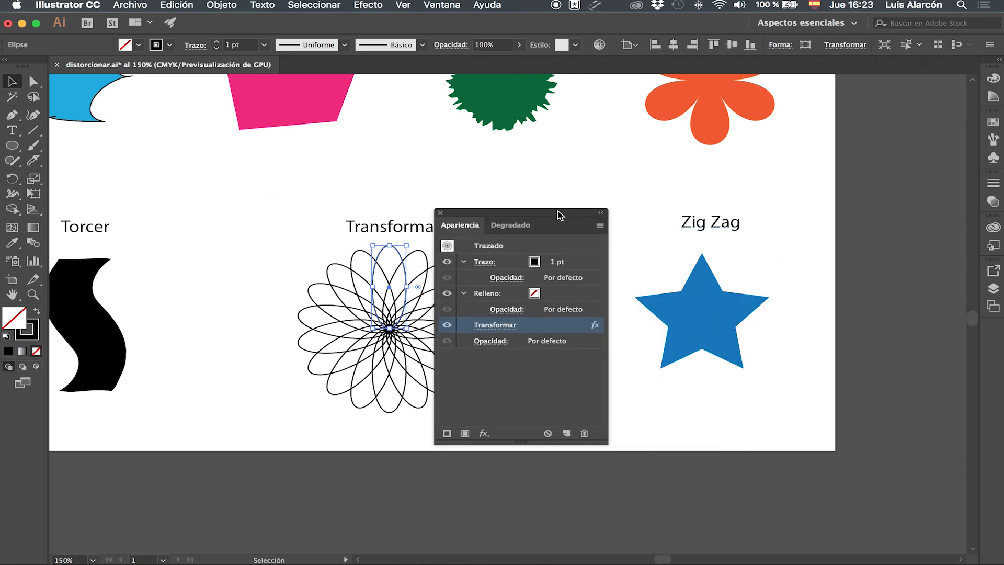
{"action": "left_click", "coordinate": [707, 309]}
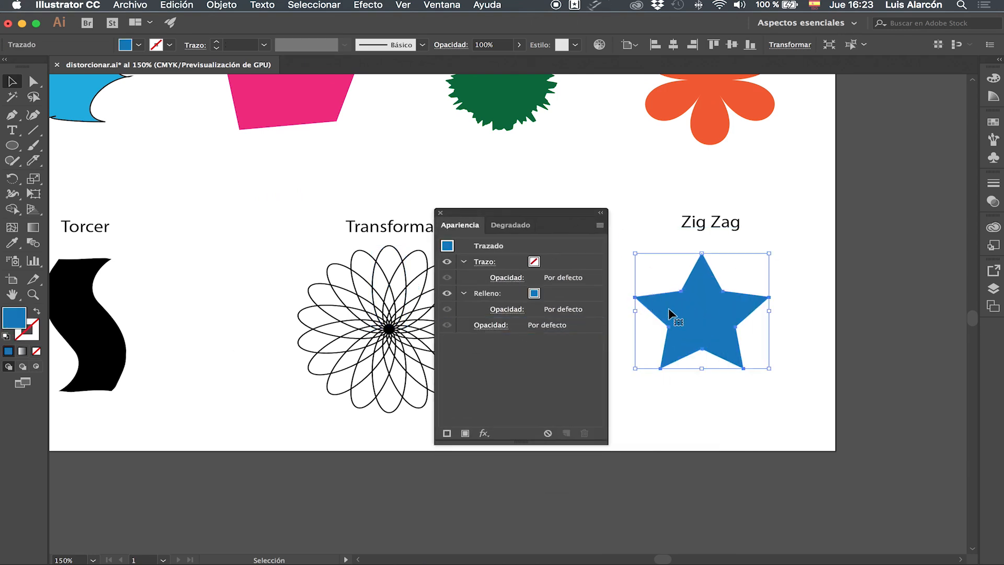
{"action": "scroll", "coordinate": [632, 340], "scroll_direction": "up", "scroll_amount": 5}
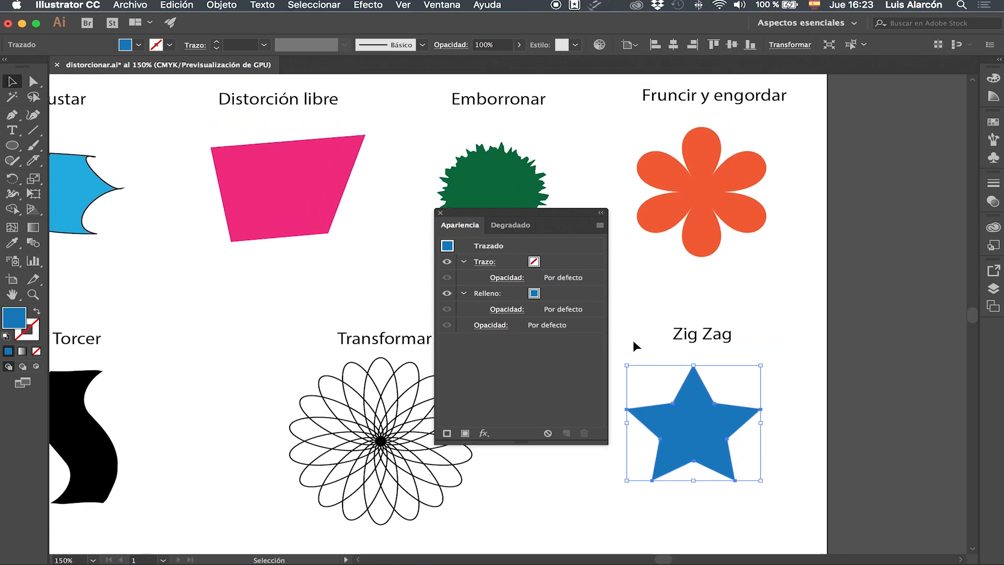
{"action": "scroll", "coordinate": [633, 345], "scroll_direction": "up", "scroll_amount": 3}
{"action": "scroll", "coordinate": [633, 346], "scroll_direction": "down", "scroll_amount": 7}
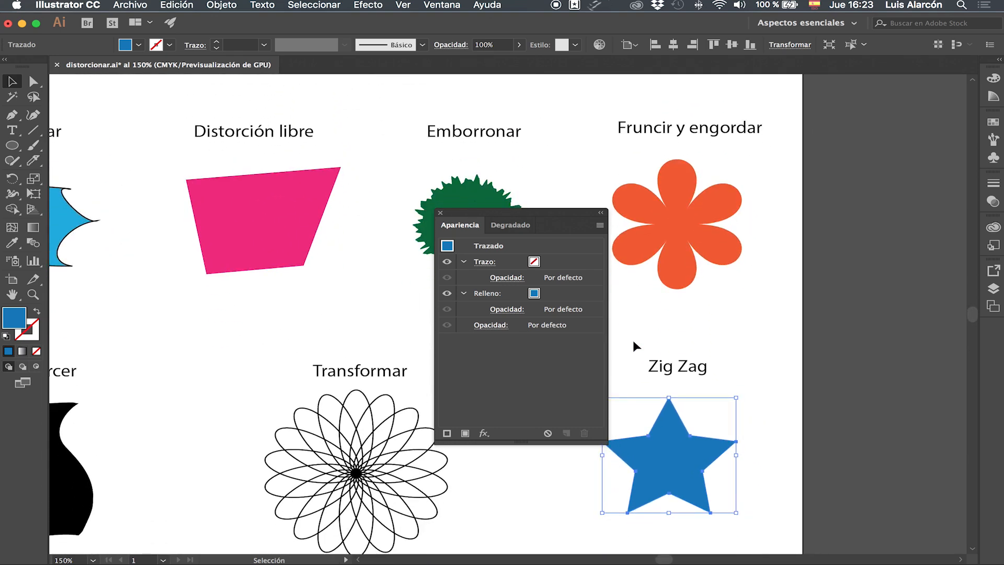
{"action": "left_click_drag", "start_coordinate": [544, 213], "coordinate": [467, 215]}
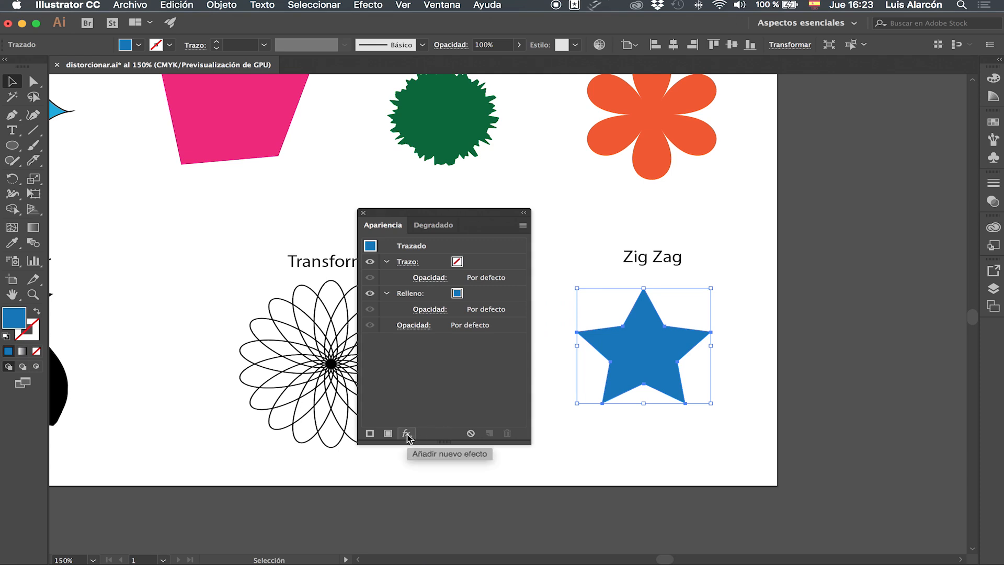
Step: Start the Zigzag distort effect on the blue star and turn on its preview
{"action": "left_click", "coordinate": [369, 4]}
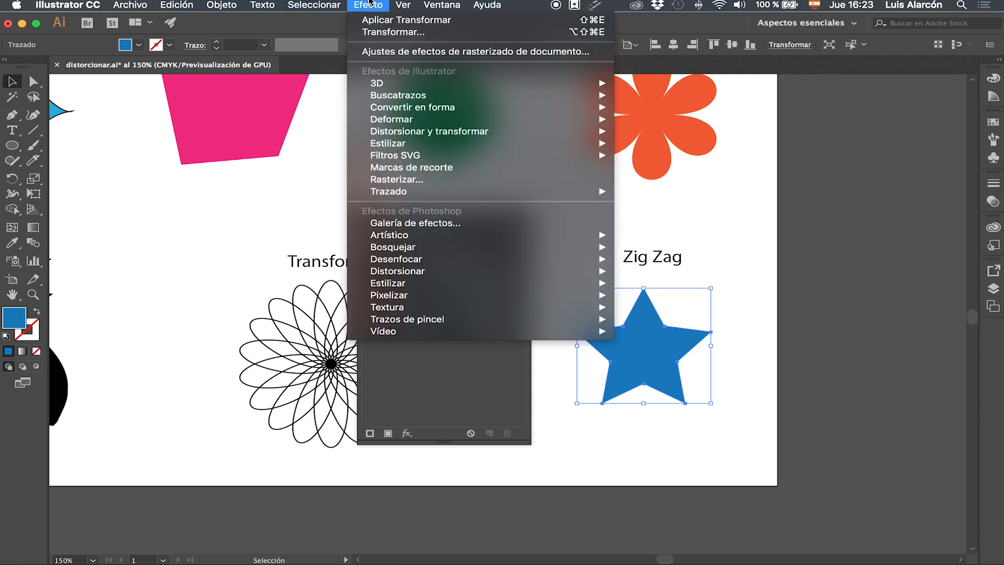
{"action": "left_click", "coordinate": [369, 4]}
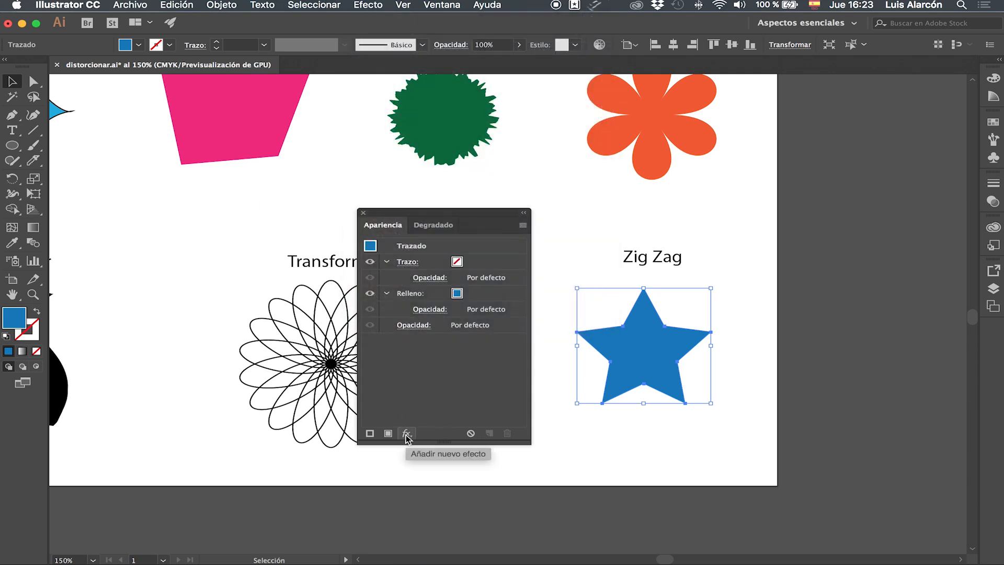
{"action": "left_click", "coordinate": [407, 434]}
{"action": "mouse_move", "coordinate": [461, 515]}
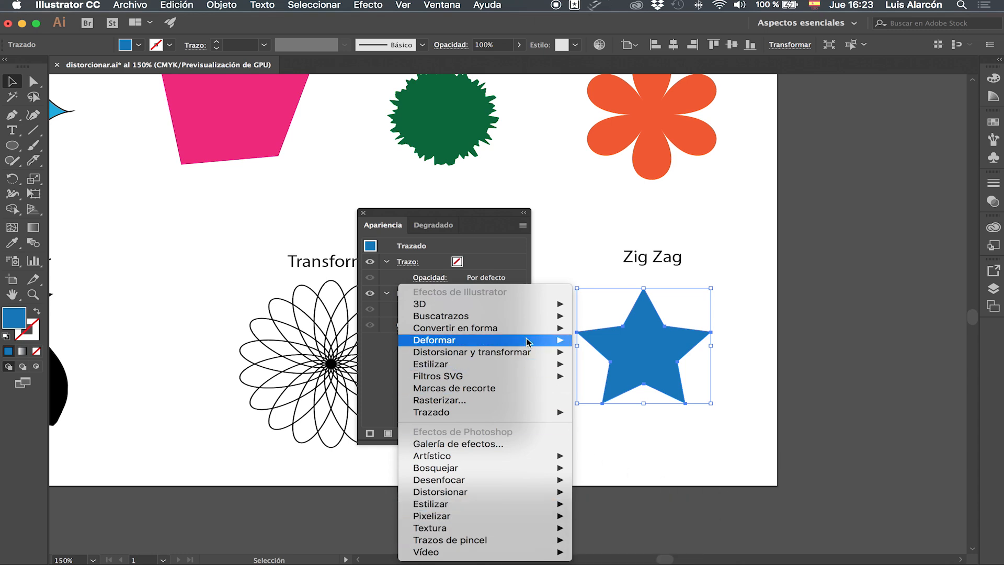
{"action": "mouse_move", "coordinate": [528, 352]}
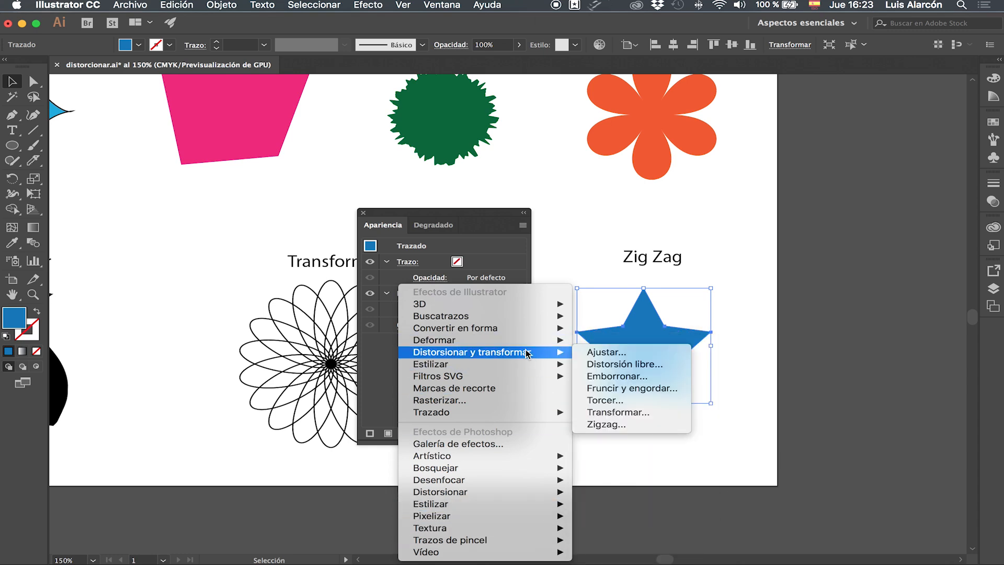
{"action": "left_click", "coordinate": [630, 424]}
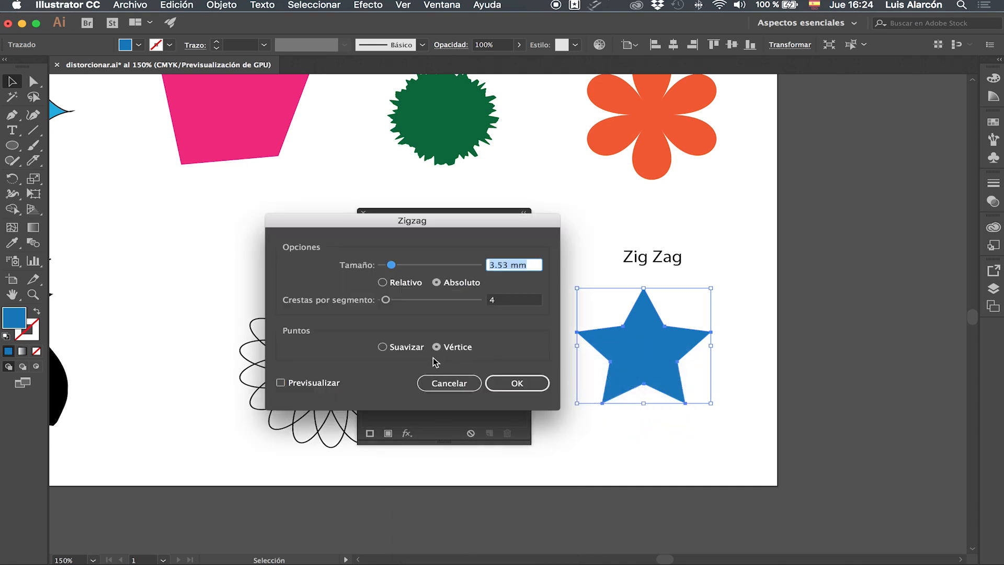
{"action": "left_click", "coordinate": [294, 385]}
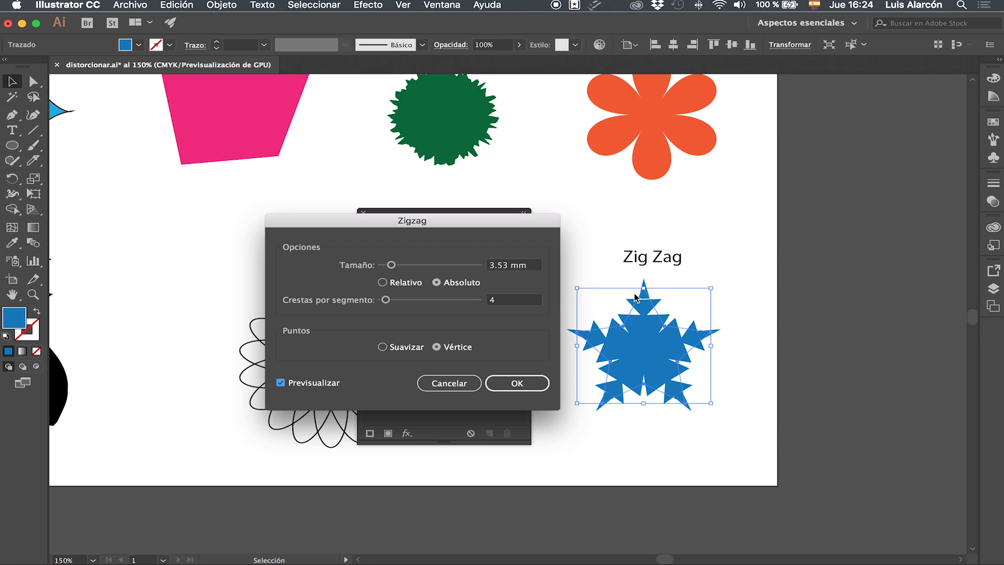
Step: Set the star's Zigzag size to 1.06 mm absolute with 20 ridges per segment
{"action": "left_click_drag", "start_coordinate": [392, 265], "coordinate": [399, 304]}
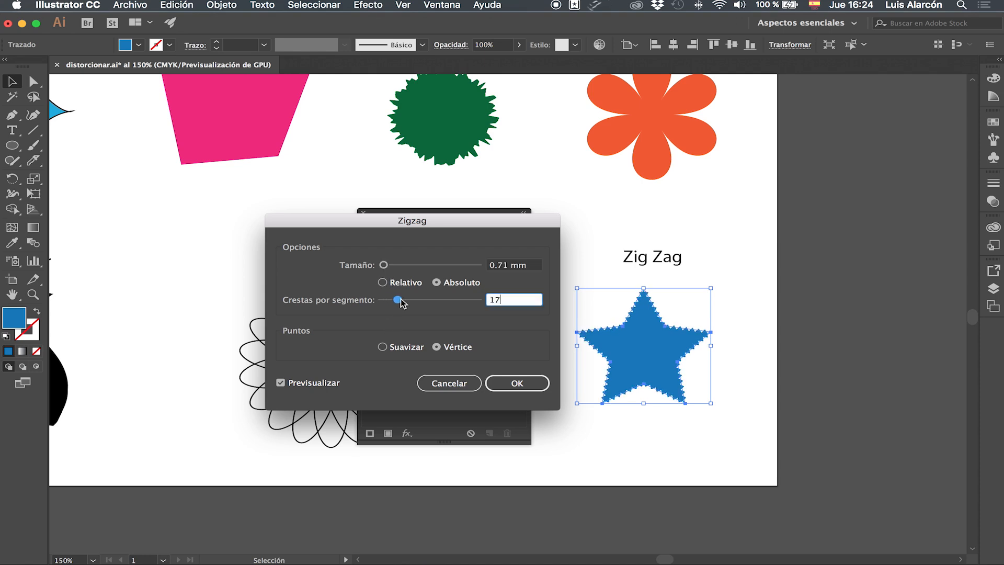
{"action": "left_click", "coordinate": [384, 265]}
{"action": "left_click_drag", "start_coordinate": [385, 267], "coordinate": [385, 267]}
{"action": "left_click", "coordinate": [400, 301]}
{"action": "left_click_drag", "start_coordinate": [401, 301], "coordinate": [403, 301]}
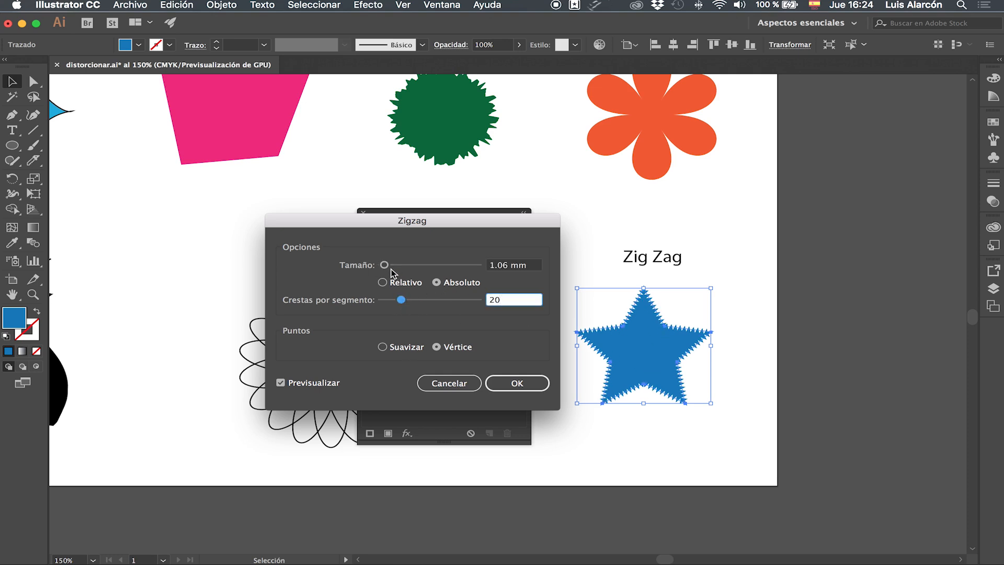
Step: Set the star's Zigzag to 18 ridges per segment, try smooth points, return to corner points (Vértice) and apply the effect
{"action": "mouse_move", "coordinate": [401, 299]}
{"action": "left_mouse_down"}
{"action": "mouse_move", "coordinate": [381, 303]}
{"action": "mouse_move", "coordinate": [400, 302]}
{"action": "left_mouse_up"}
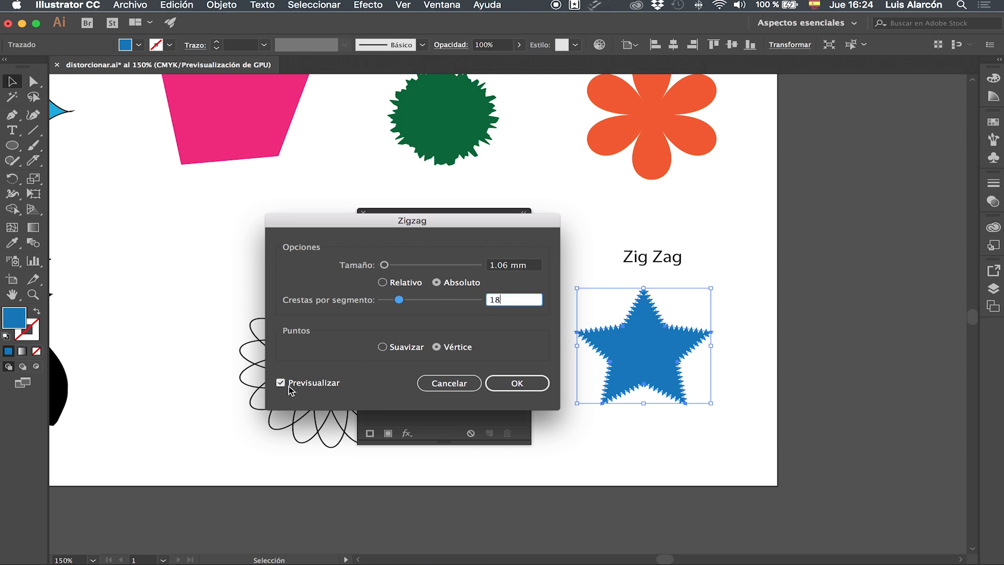
{"action": "left_click", "coordinate": [385, 349]}
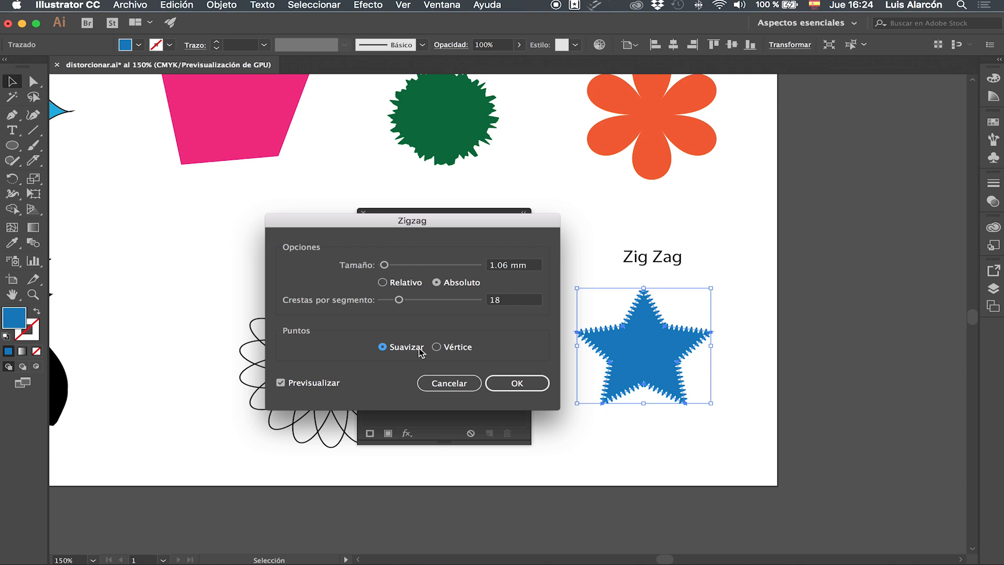
{"action": "left_click", "coordinate": [438, 347]}
{"action": "left_click", "coordinate": [528, 387]}
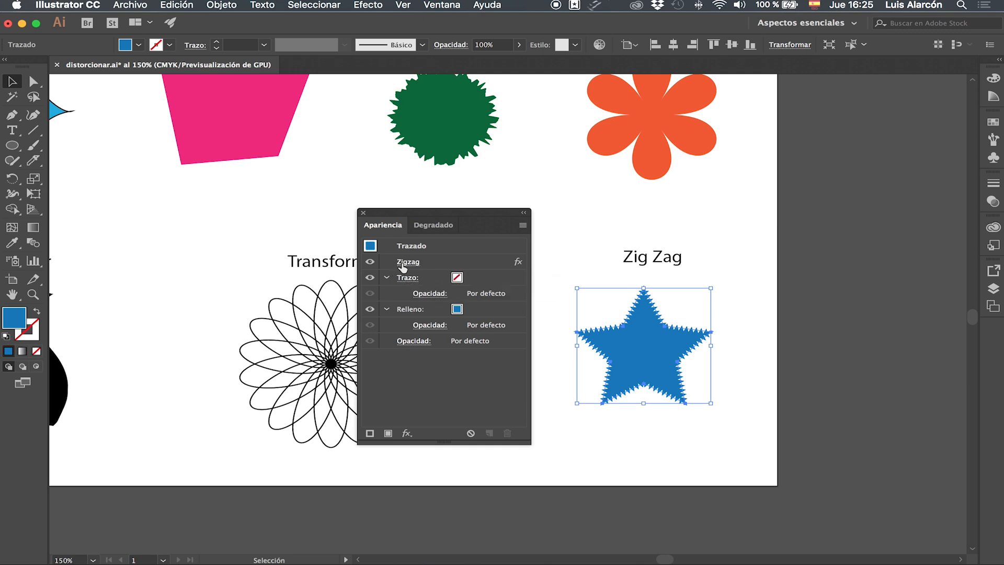
Step: Hide and reshow the star's Zigzag effect, and edit it with preview on to a size of 1.41 mm
{"action": "left_click", "coordinate": [370, 264]}
{"action": "left_click", "coordinate": [370, 262]}
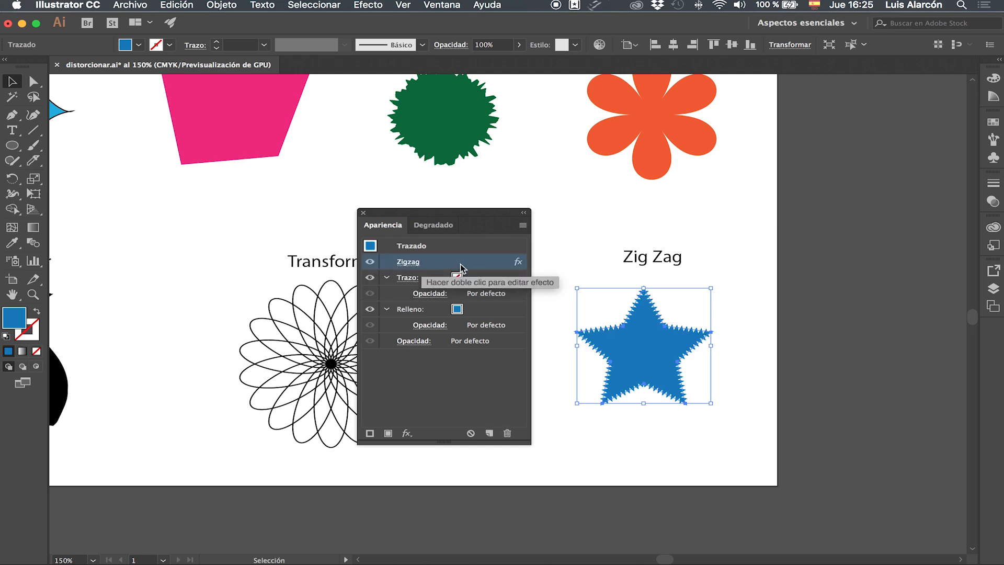
{"action": "left_click", "coordinate": [408, 264]}
{"action": "left_click", "coordinate": [327, 383]}
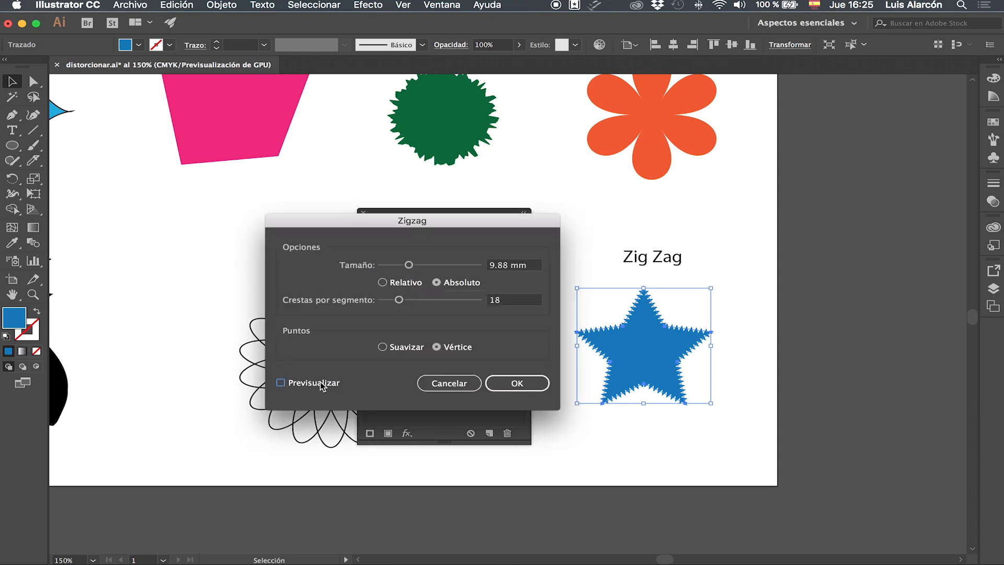
{"action": "left_click_drag", "start_coordinate": [409, 265], "coordinate": [384, 270]}
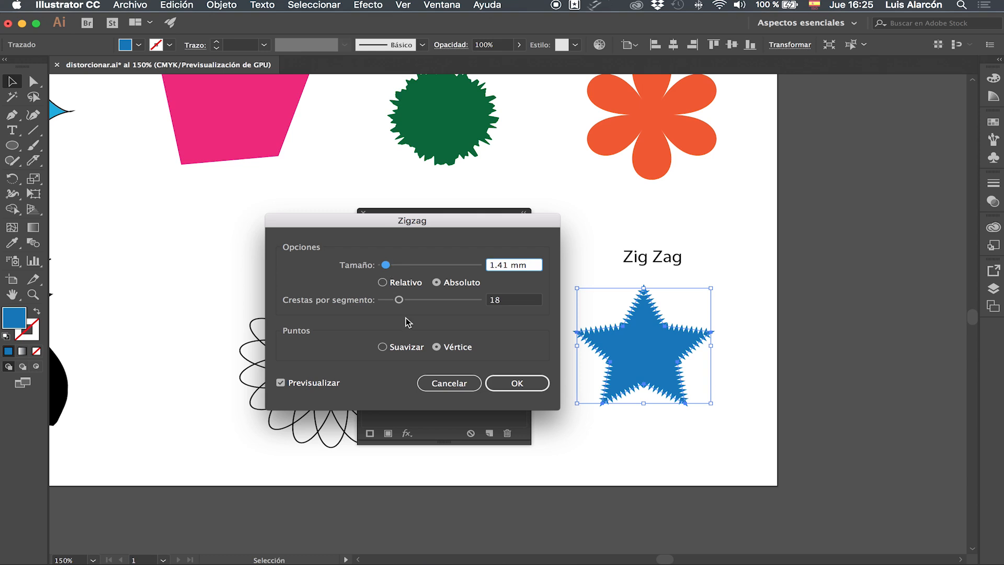
{"action": "left_click", "coordinate": [528, 384]}
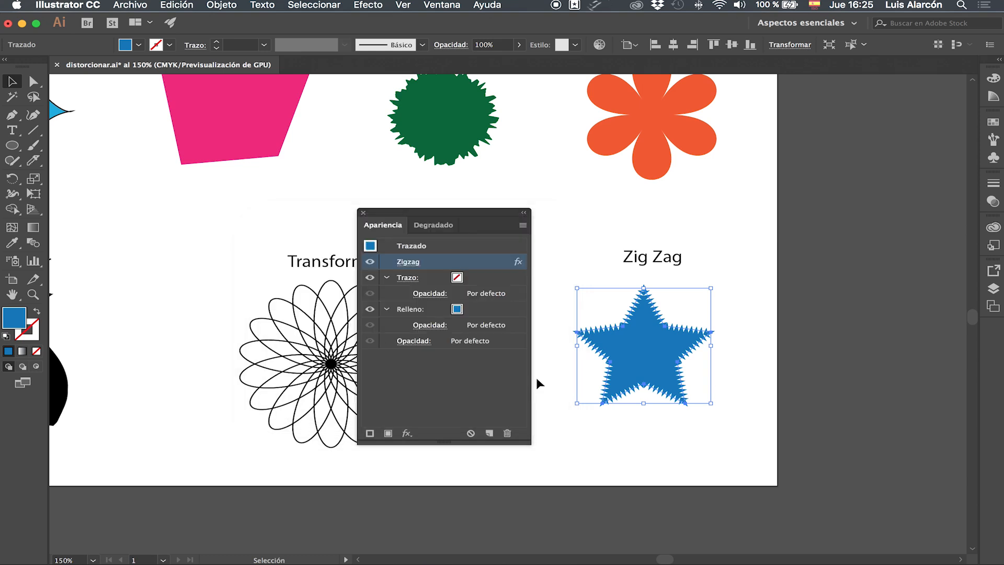
Step: Move the Apariencia panel off the artwork and fit the whole artboard in view
{"action": "left_click_drag", "start_coordinate": [409, 215], "coordinate": [883, 282]}
{"action": "key", "text": "super+0"}
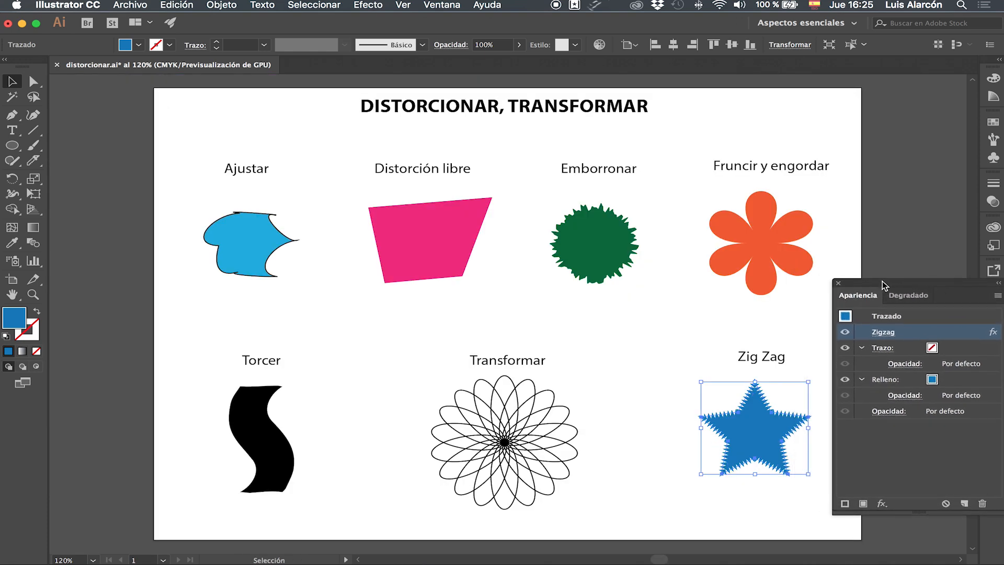